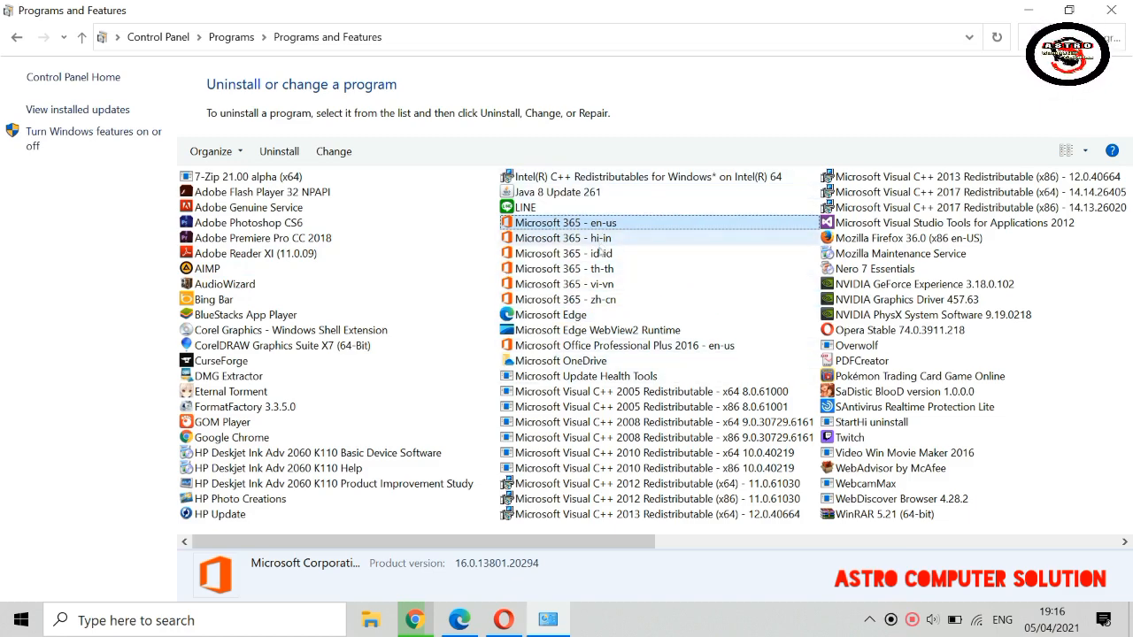
# - Check the actions available for Microsoft 365 - en-us in the installed programs list and close Programs and Features
pyautogui.rightClick(571, 226)
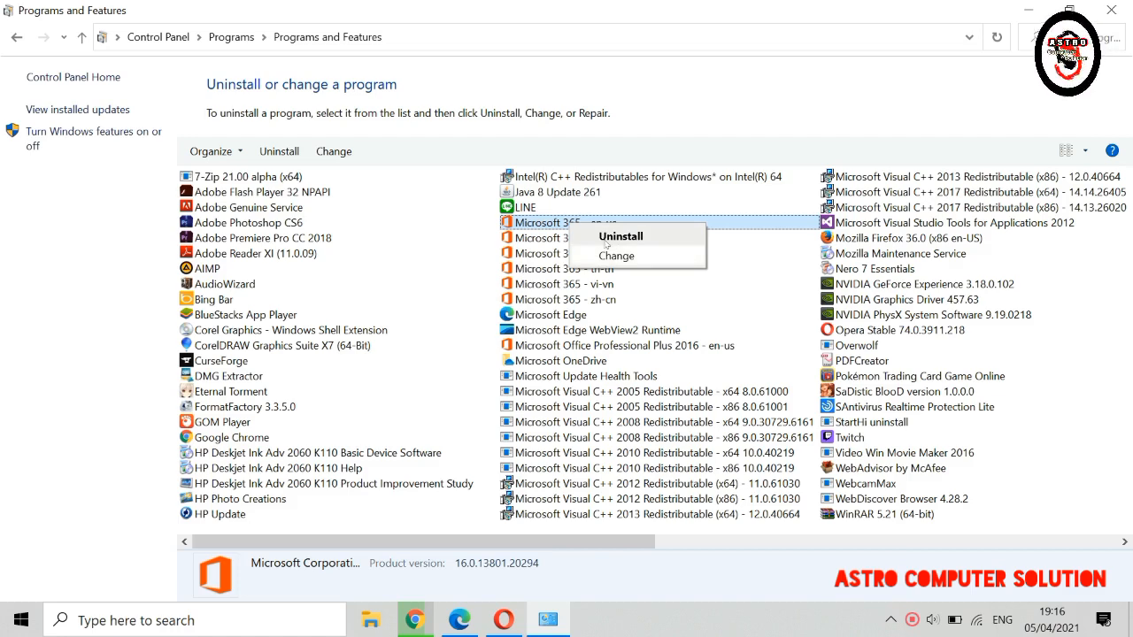
pyautogui.click(753, 225)
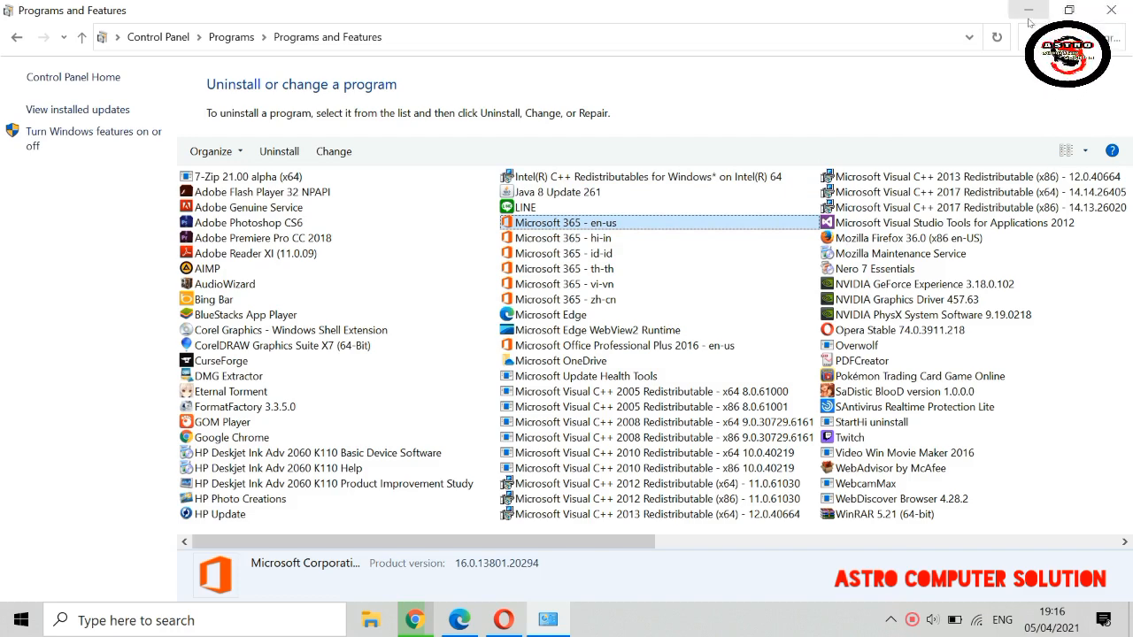
pyautogui.click(1098, 20)
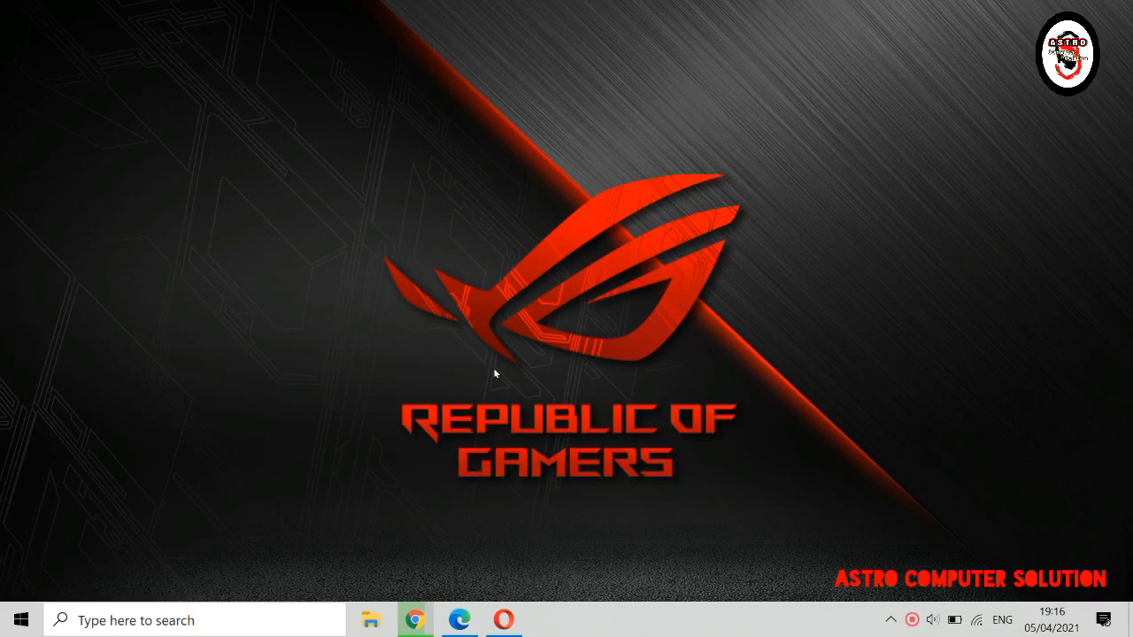
# - Launch the Registry Editor by running the REGEDIT command
pyautogui.press('super+r')
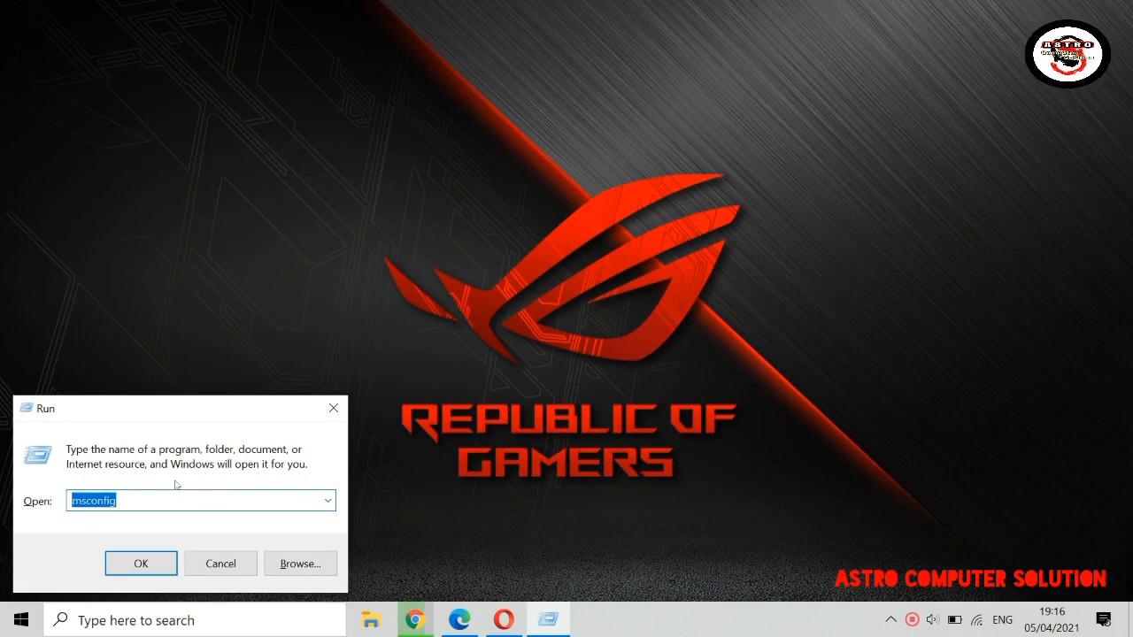
pyautogui.write('REGEDIT')
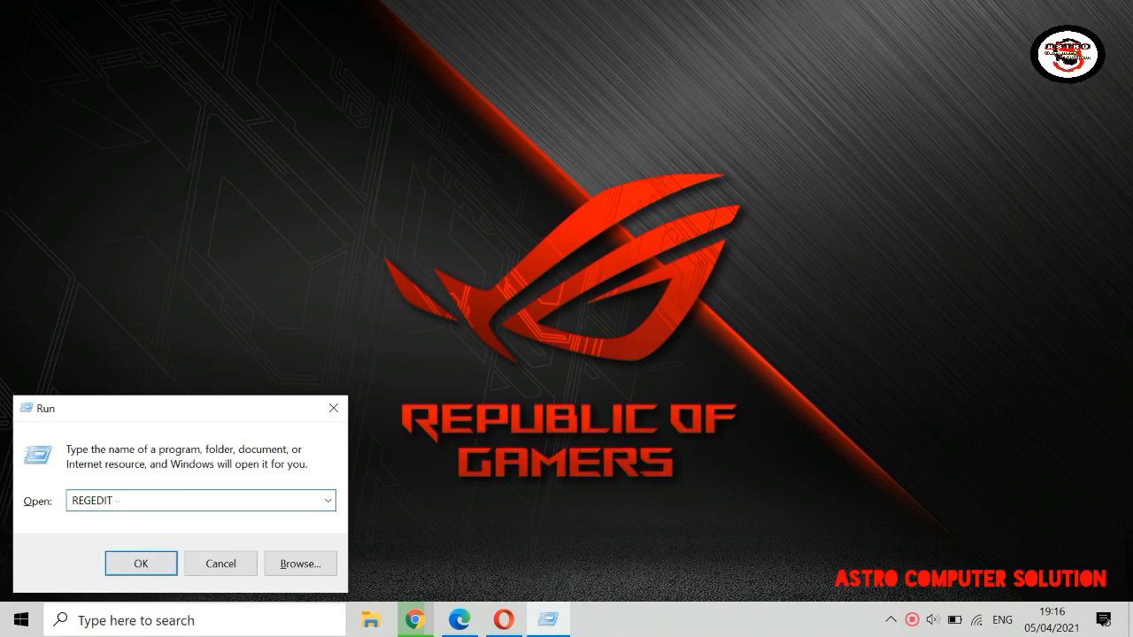
pyautogui.click(151, 561)
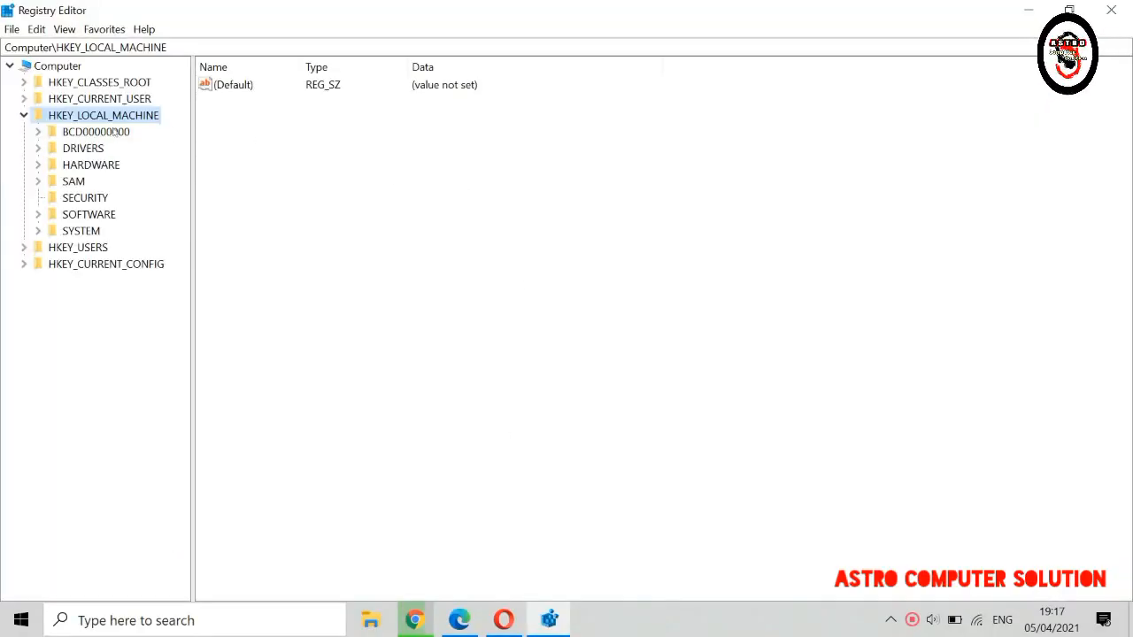
# - Expand the registry tree down to HKEY_LOCAL_MACHINE\SOFTWARE\Microsoft
pyautogui.click(24, 116)
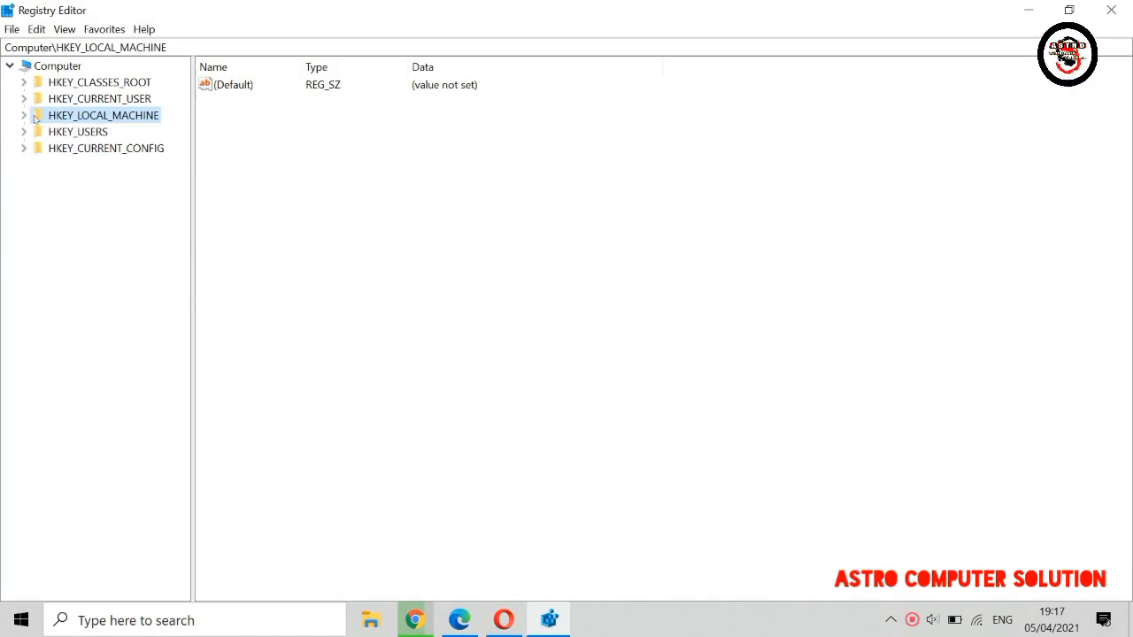
pyautogui.click(24, 115)
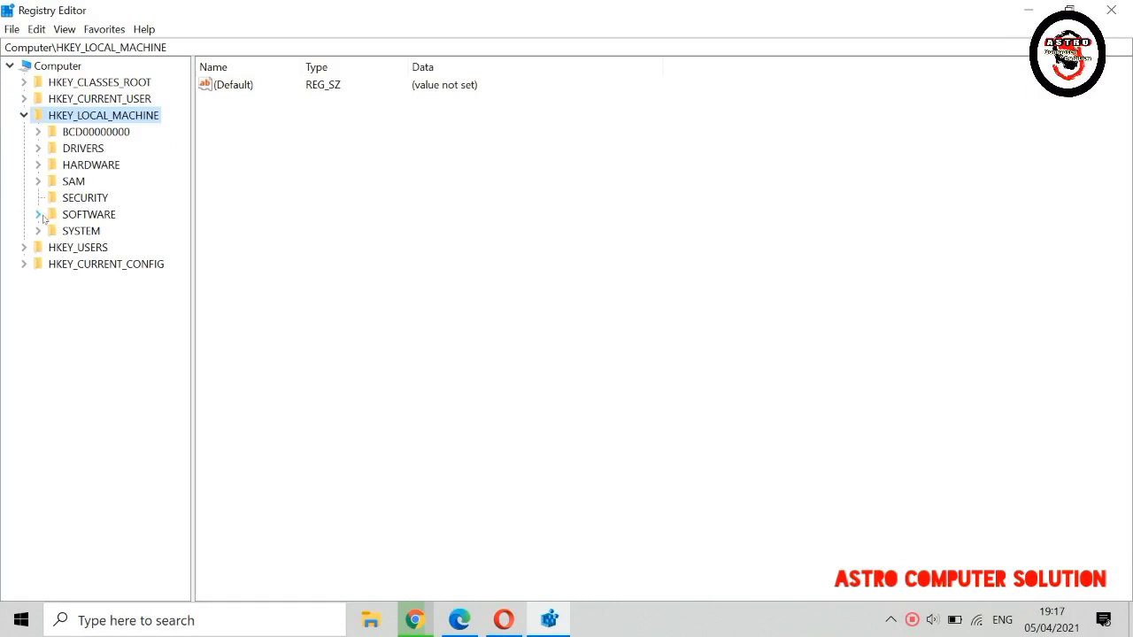
pyautogui.click(41, 216)
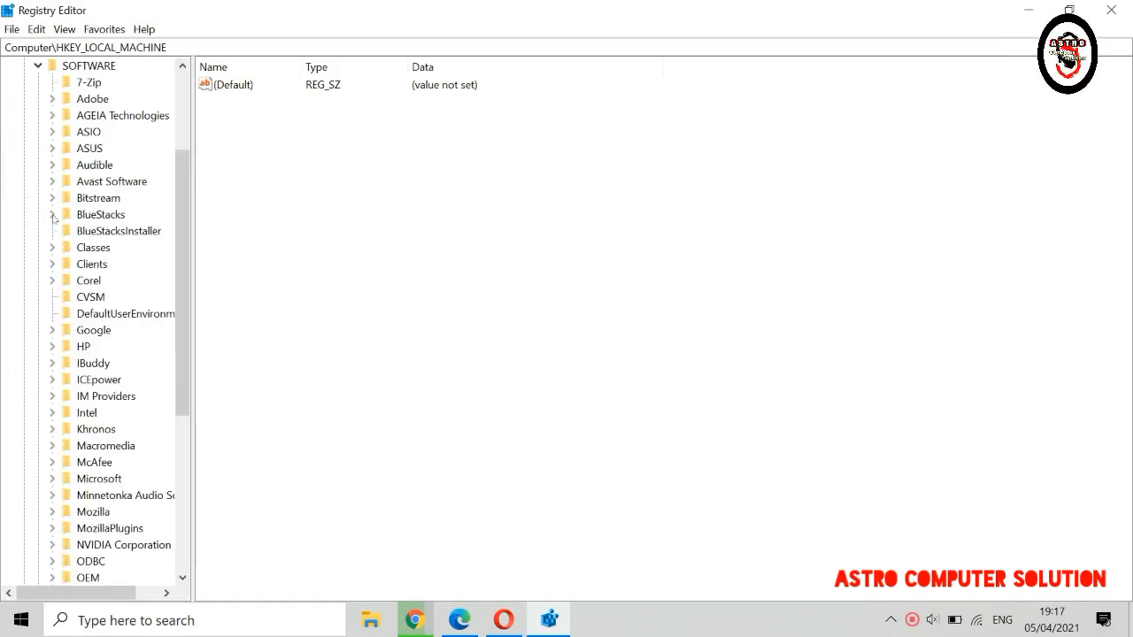
pyautogui.moveTo(184, 273); pyautogui.dragTo(168, 416)
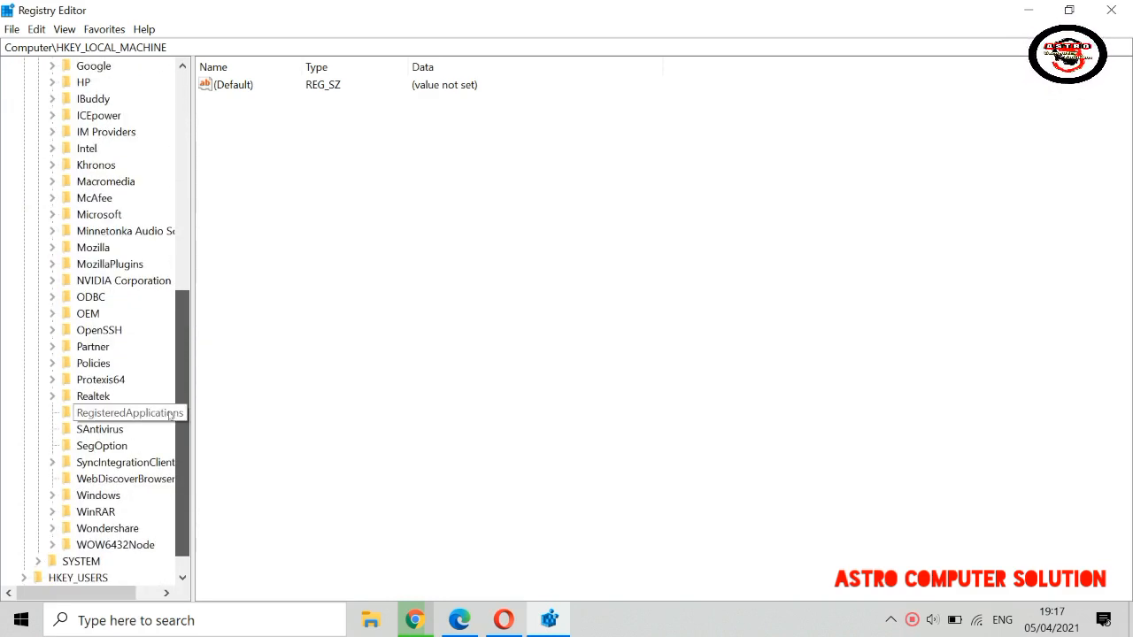
pyautogui.click(53, 215)
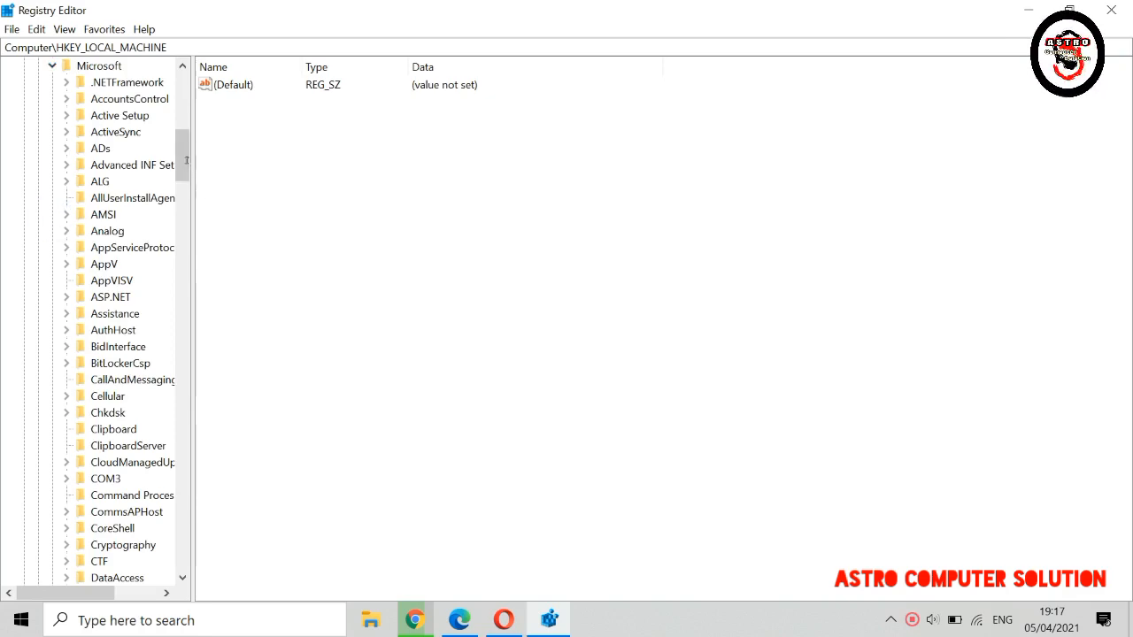
# - Expand Windows\CurrentVersion\Uninstall under the Microsoft key and bring its subkey names into view
pyautogui.moveTo(187, 160); pyautogui.dragTo(197, 498)
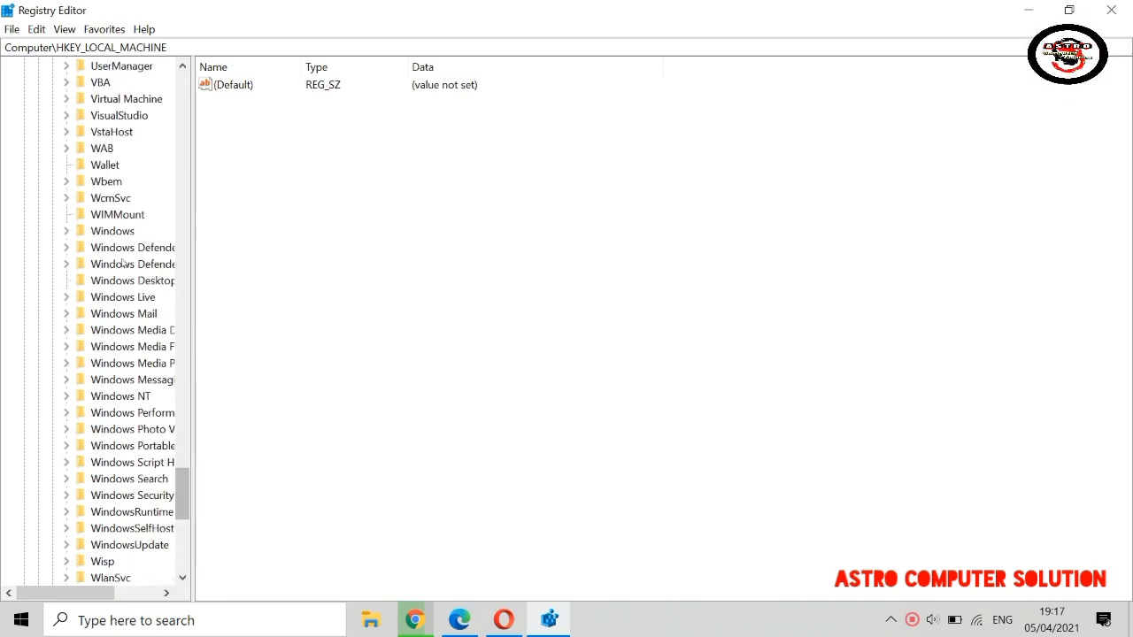
pyautogui.click(67, 231)
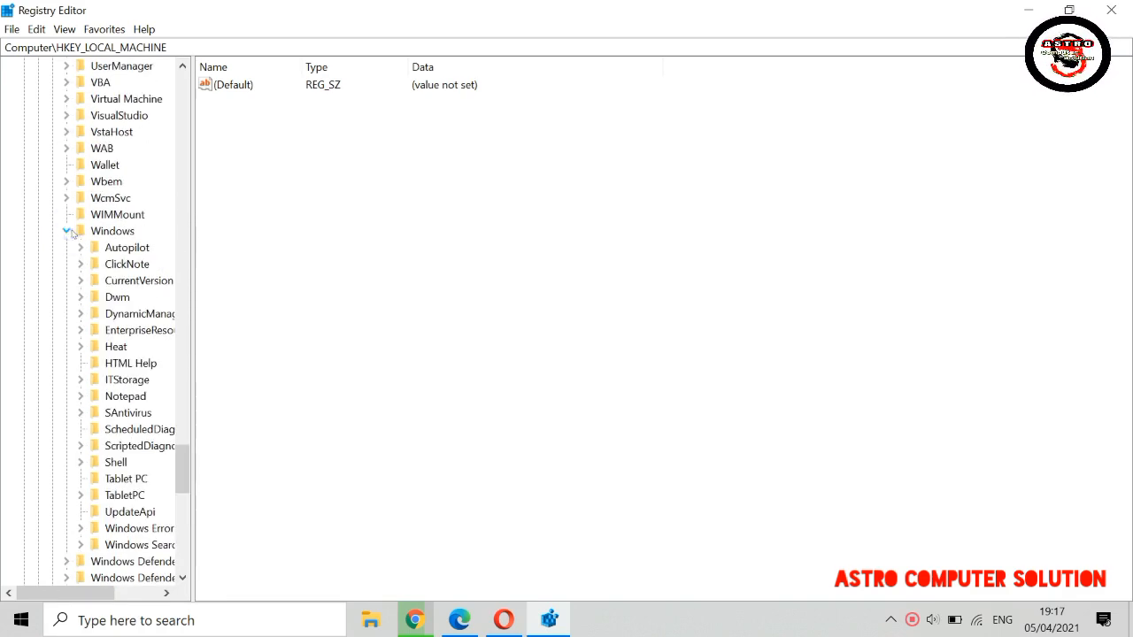
pyautogui.click(81, 281)
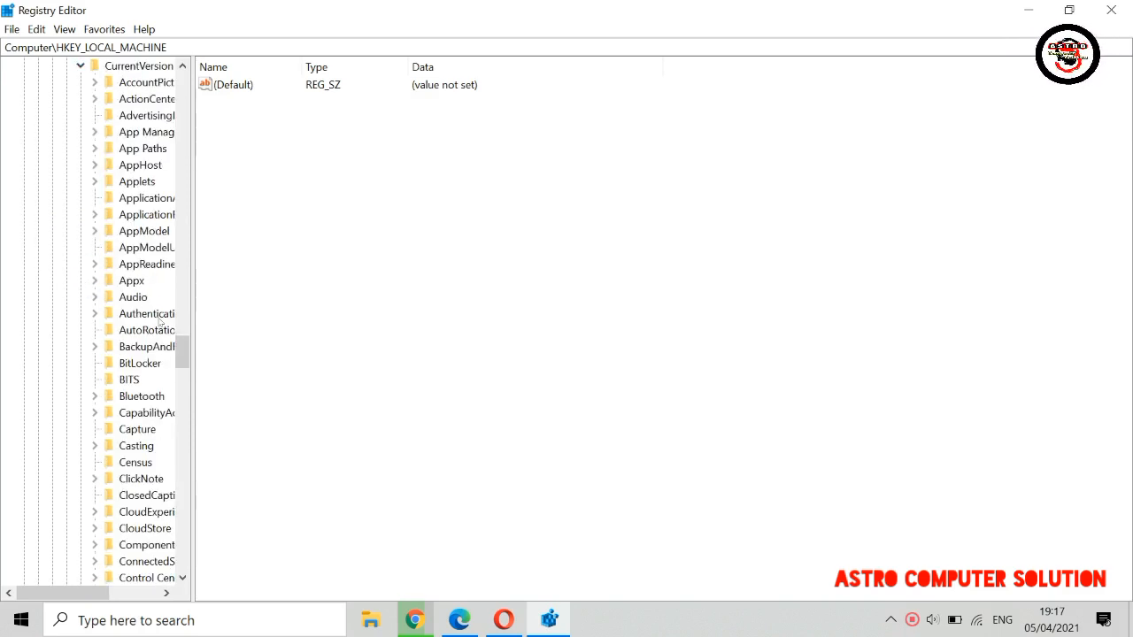
pyautogui.moveTo(183, 353); pyautogui.dragTo(185, 463)
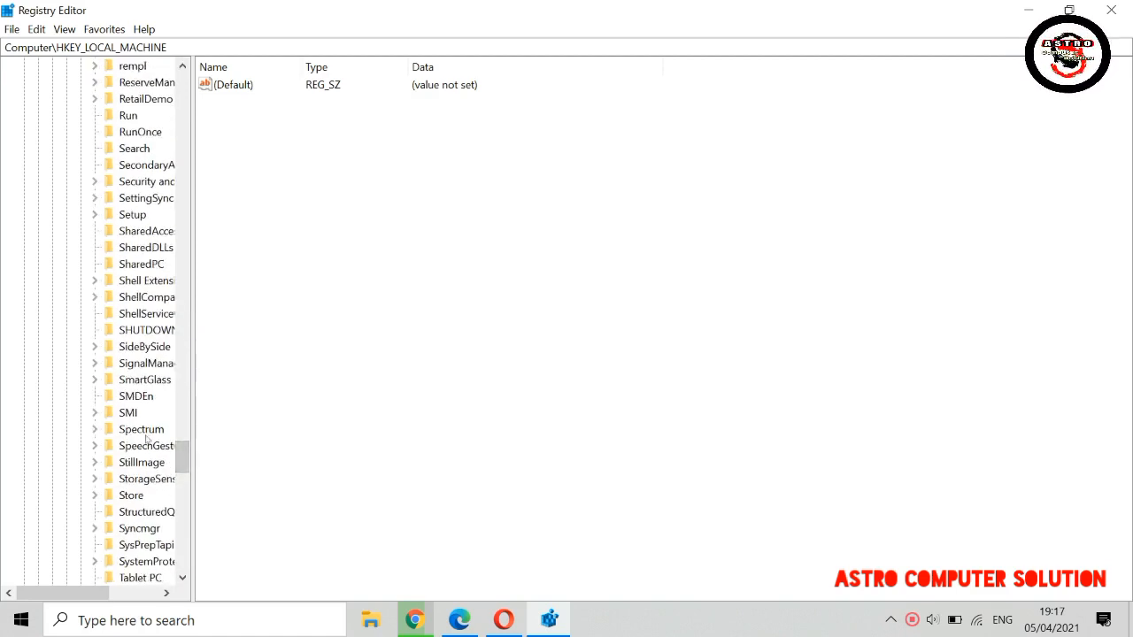
pyautogui.scroll(-8, 174, 472)
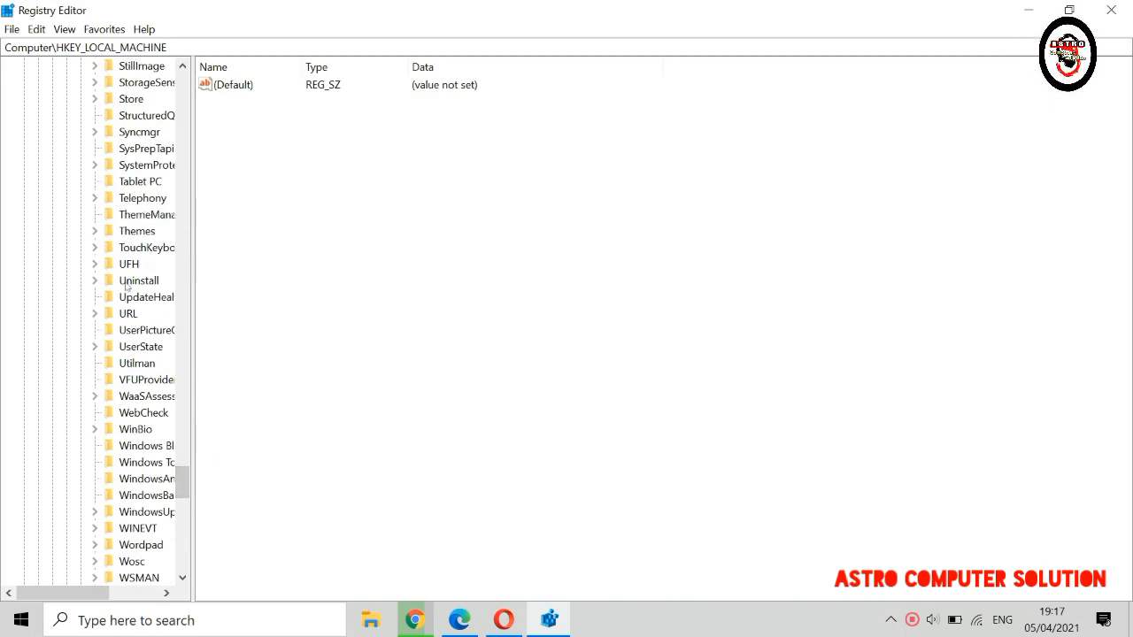
pyautogui.click(95, 280)
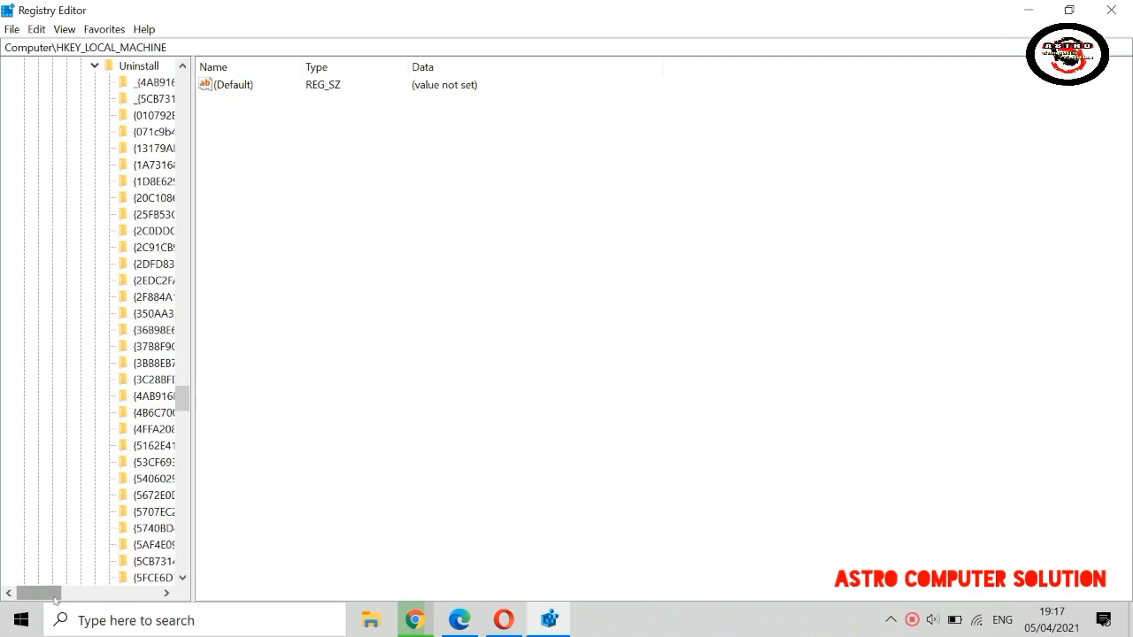
pyautogui.moveTo(55, 595); pyautogui.dragTo(77, 606)
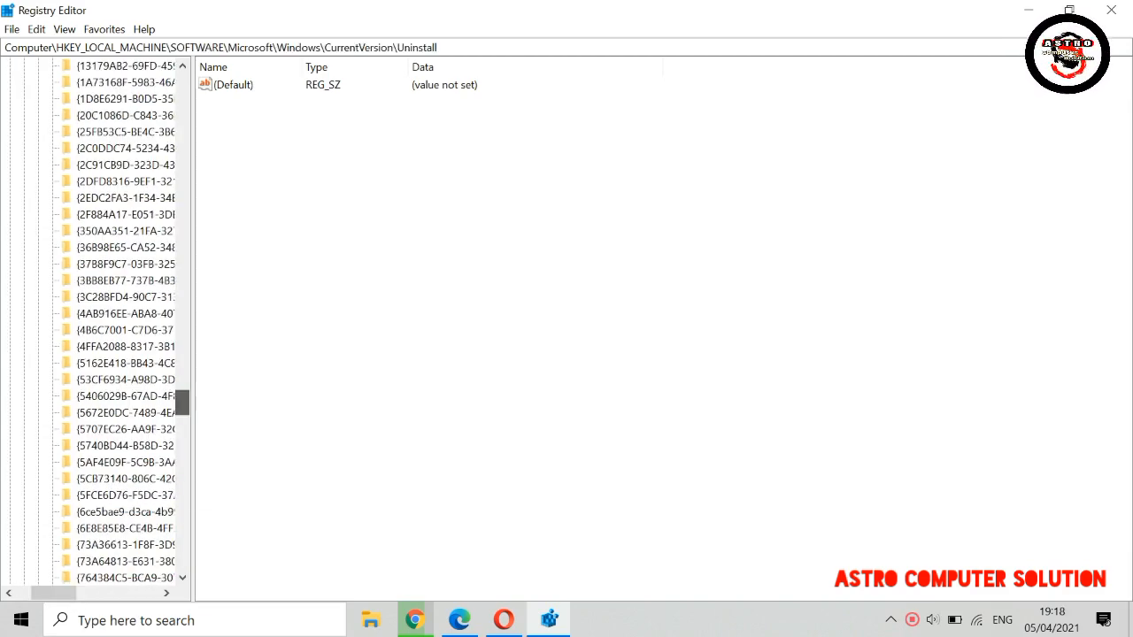
# - Export the O365HomePremRetail - en-us key under Uninstall to the Music library as the registration file BACKUP1
pyautogui.moveTo(184, 394); pyautogui.dragTo(196, 484)
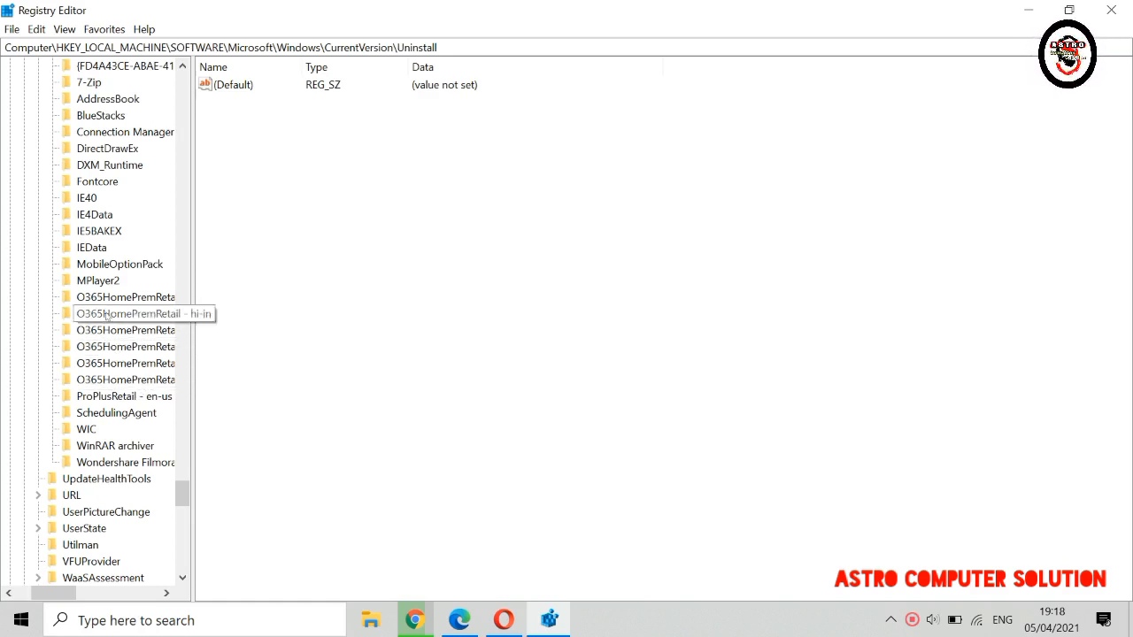
pyautogui.click(116, 298)
pyautogui.rightClick(112, 300)
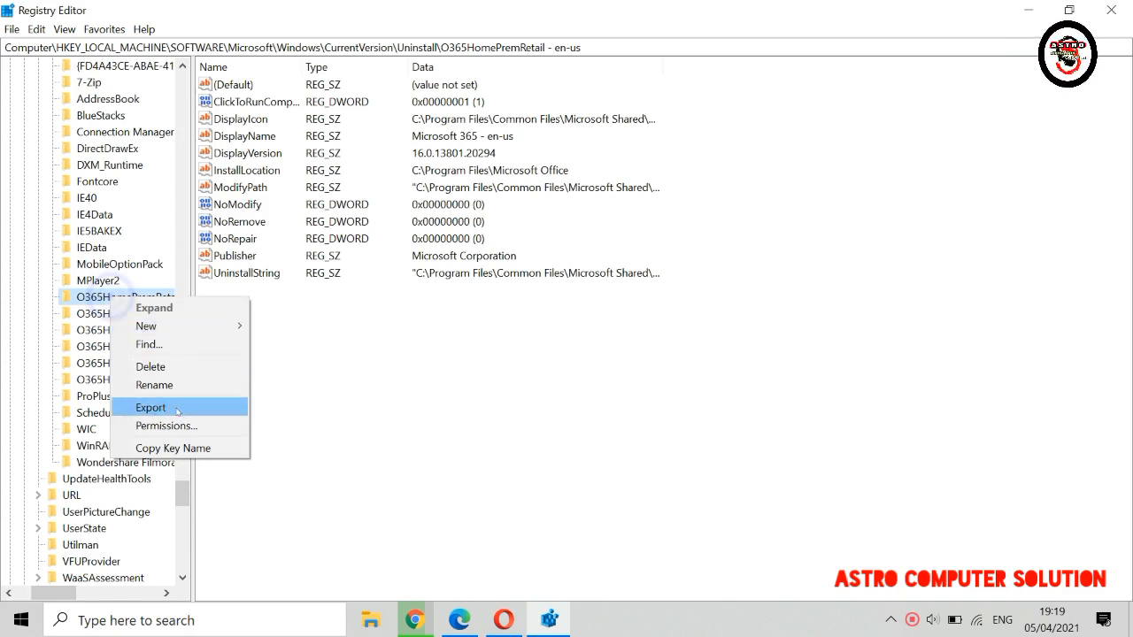
pyautogui.click(177, 409)
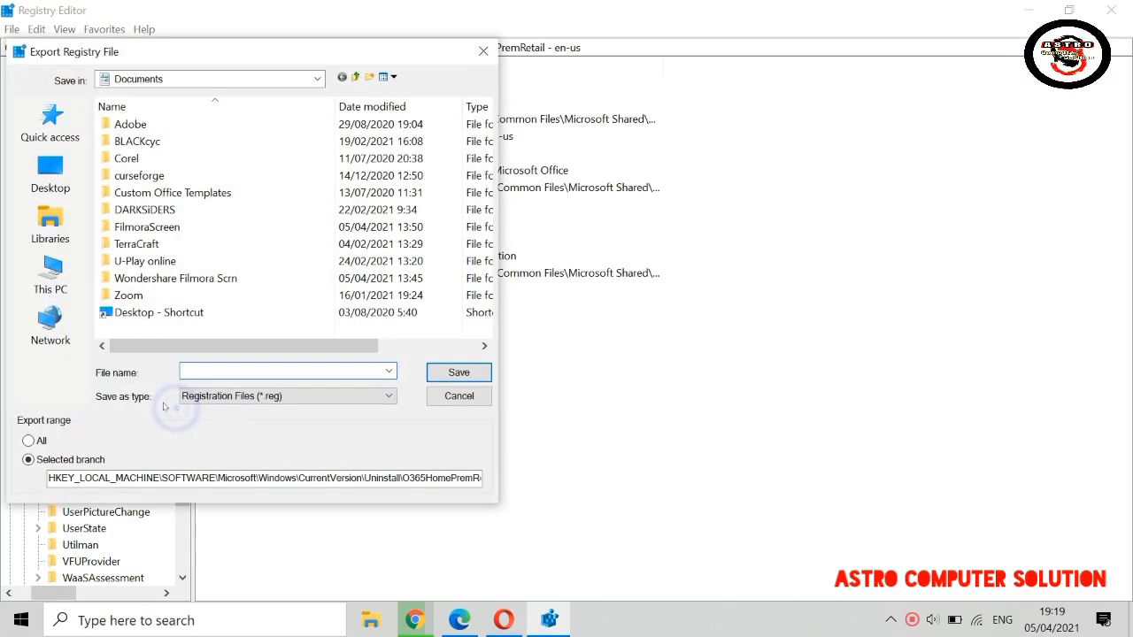
pyautogui.write('BACKUP1')
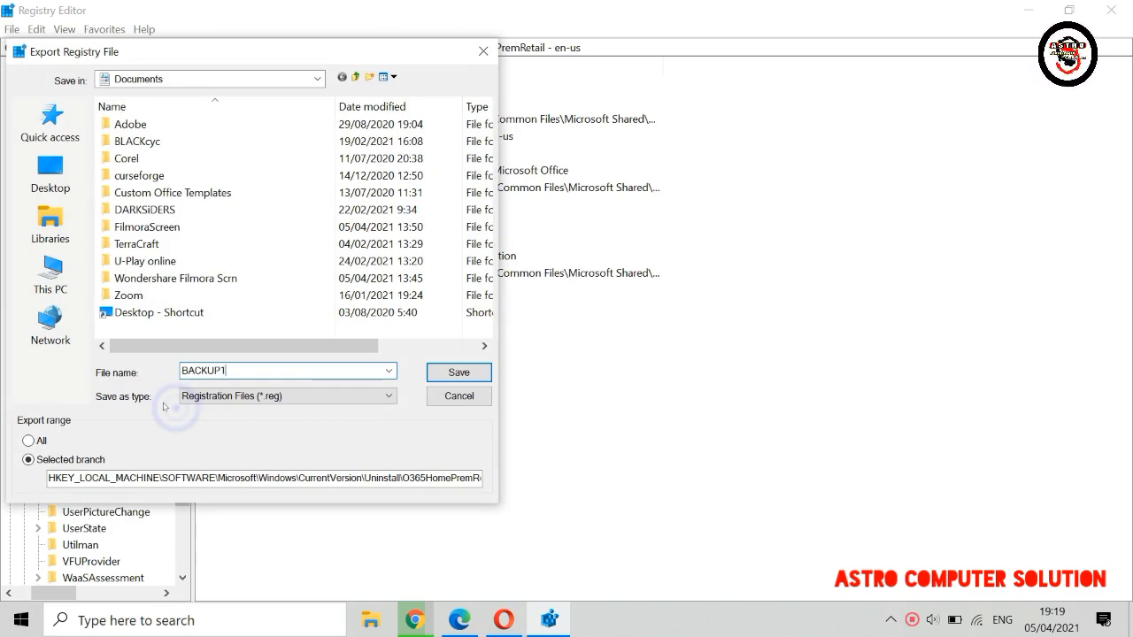
pyautogui.click(51, 223)
pyautogui.click(161, 223)
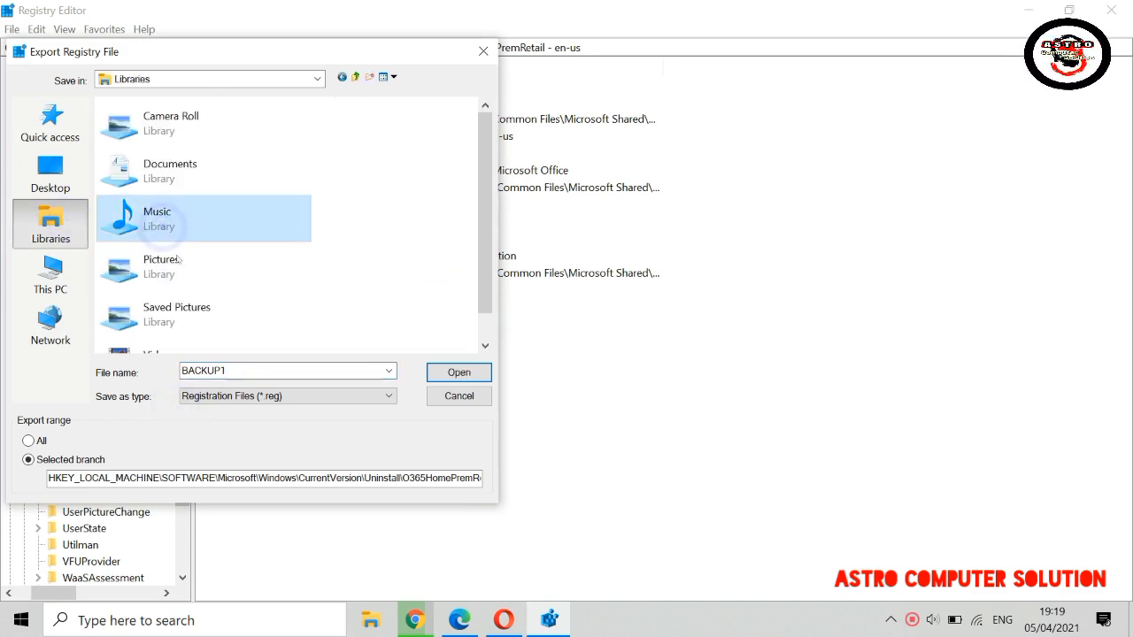
pyautogui.click(181, 264)
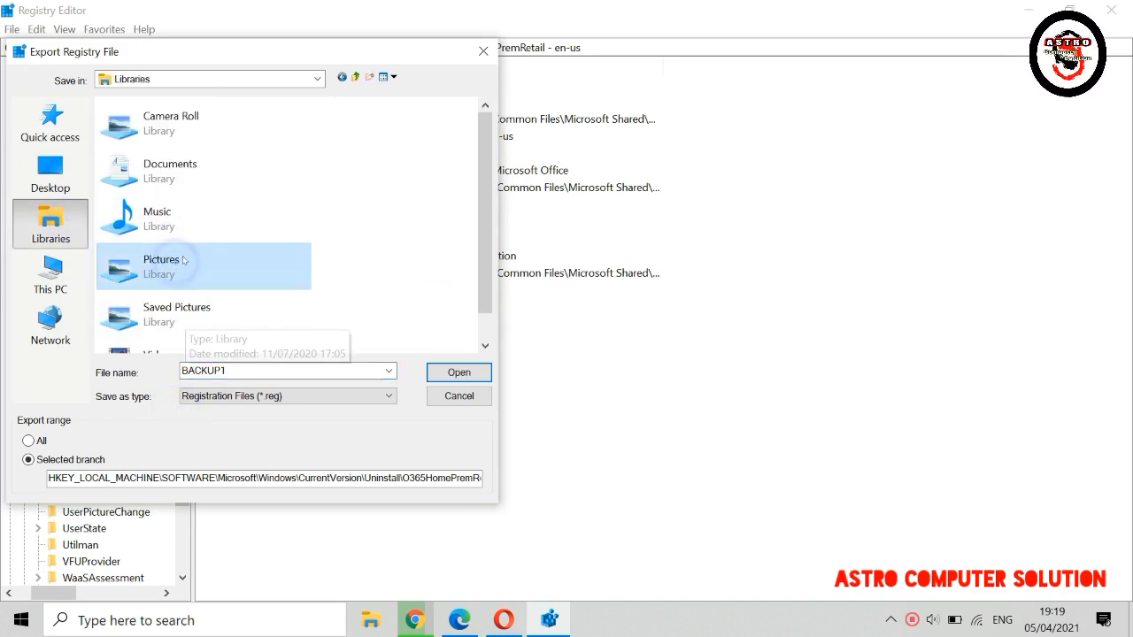
pyautogui.click(198, 228)
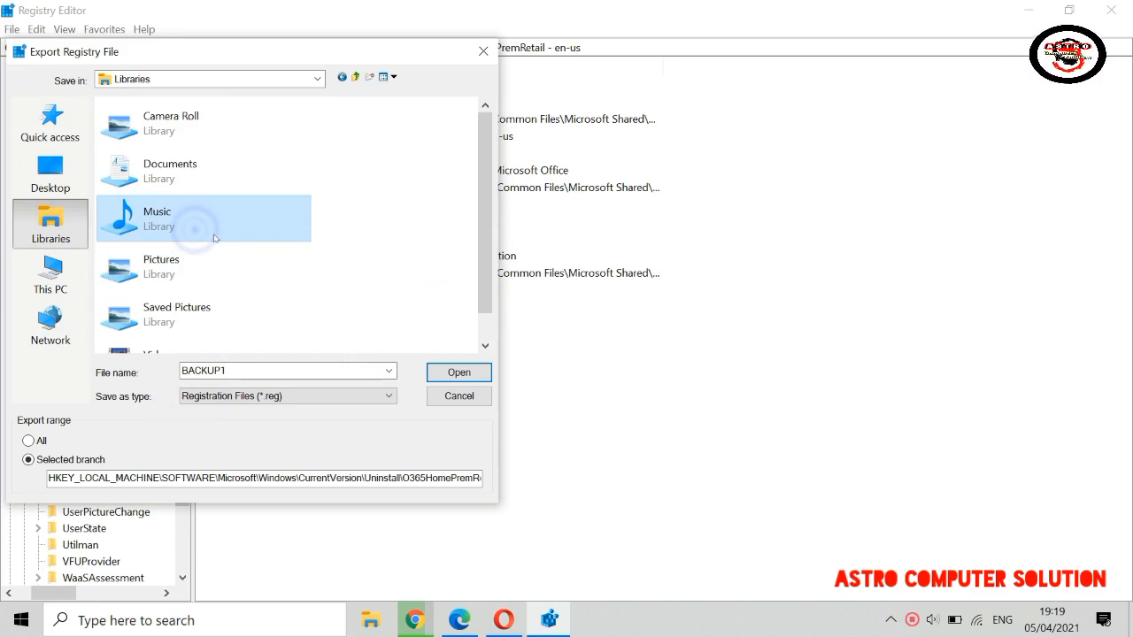
pyautogui.click(458, 373)
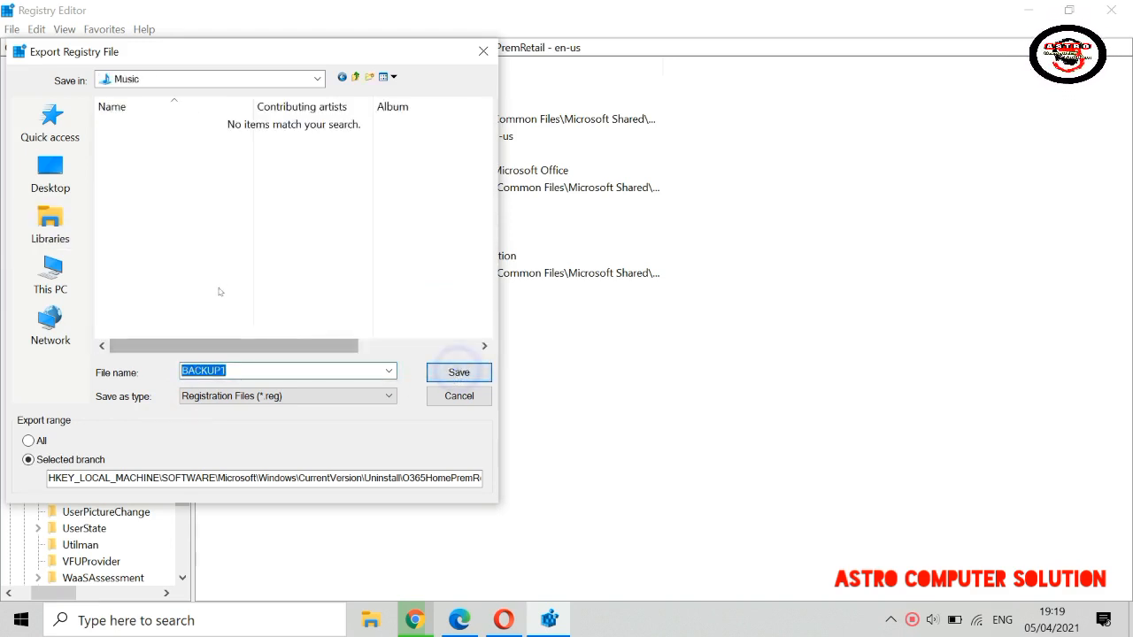
pyautogui.click(443, 374)
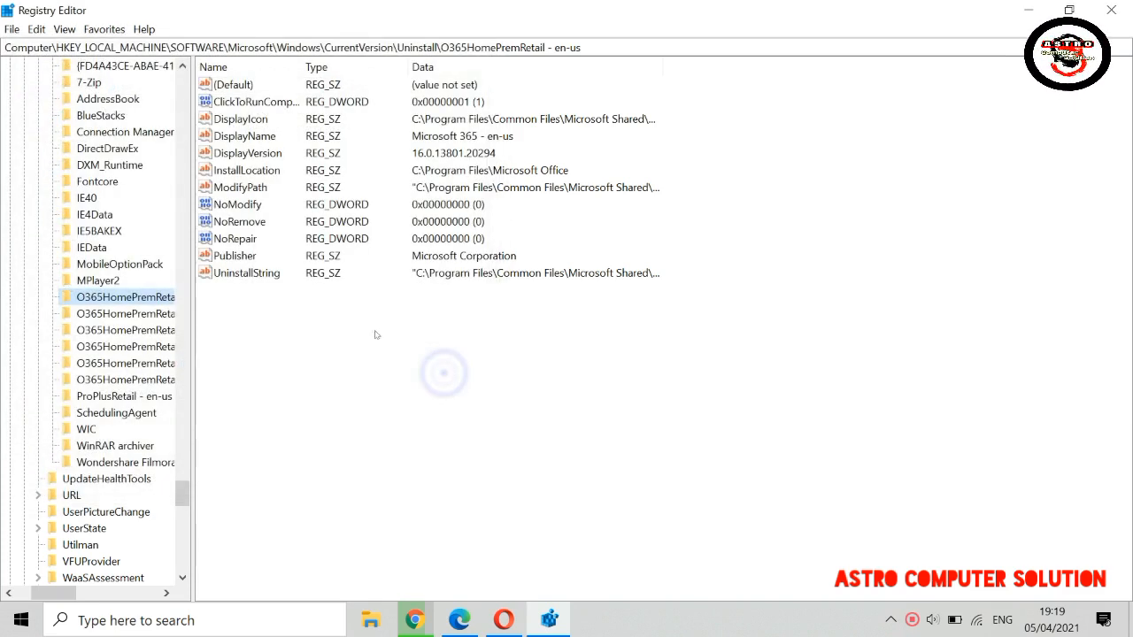
# - Delete the O365HomePremRetail - en-us key from Uninstall and confirm the deletion
pyautogui.rightClick(177, 299)
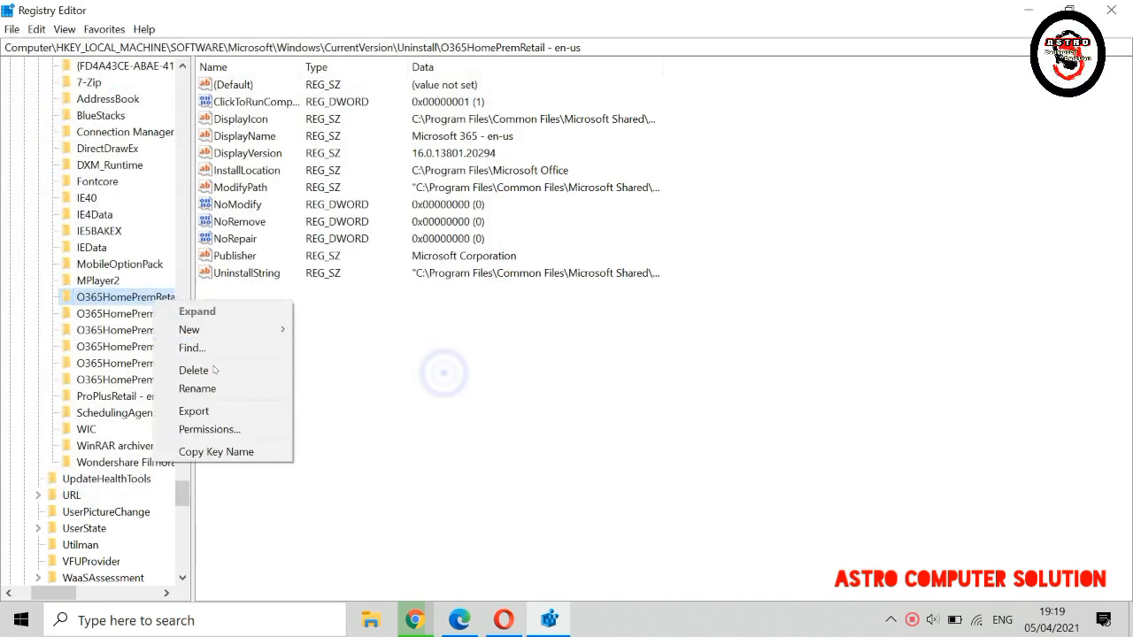
pyautogui.click(215, 371)
pyautogui.click(657, 310)
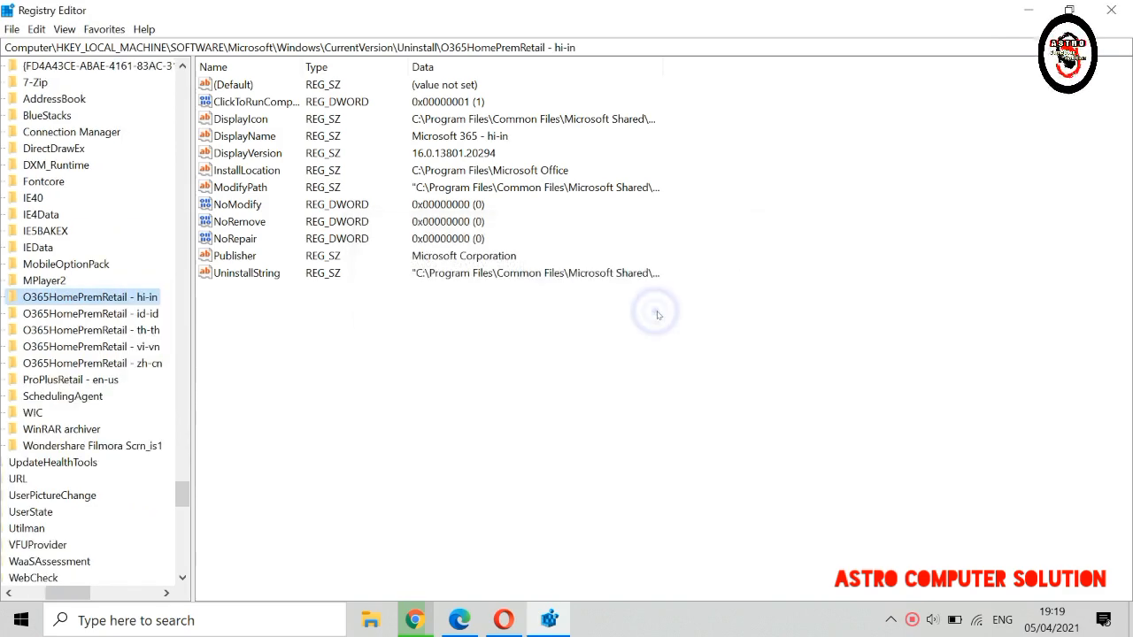
# - Export the O365HomePremRetail - hi-in key to the Music library as the registration file BACKUP2
pyautogui.rightClick(103, 299)
pyautogui.click(155, 407)
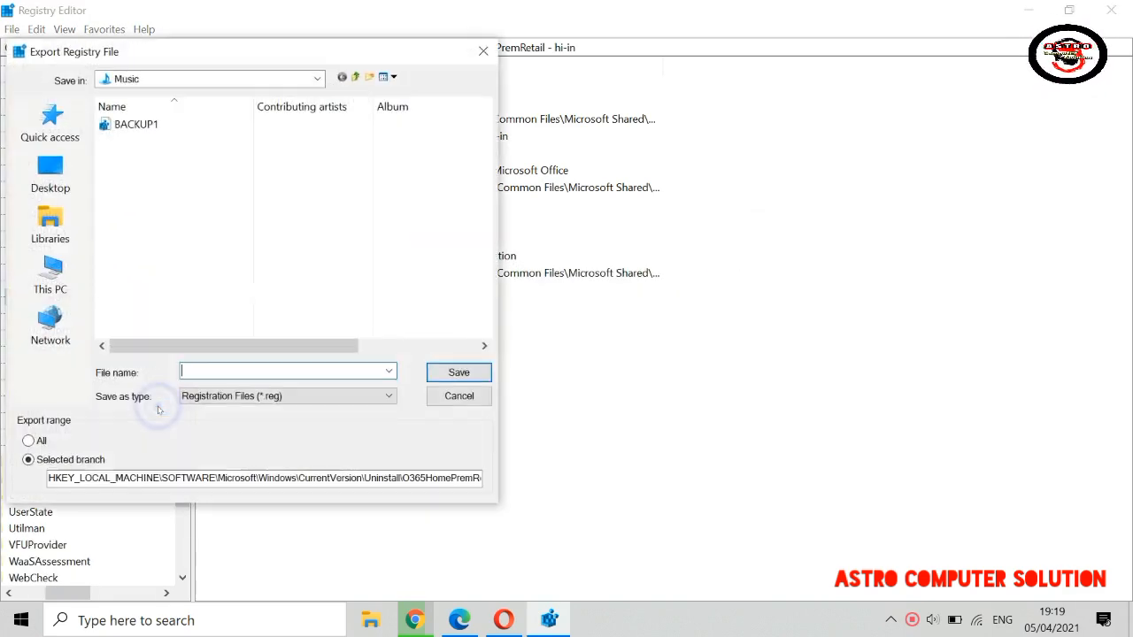
pyautogui.write('BA')
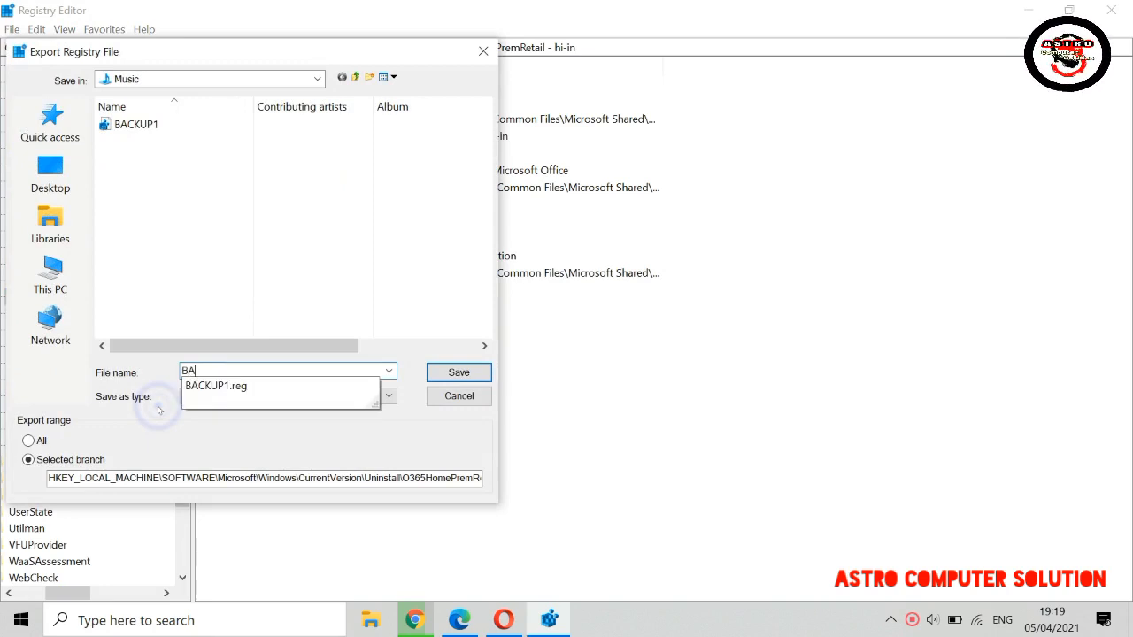
pyautogui.write('CKUP')
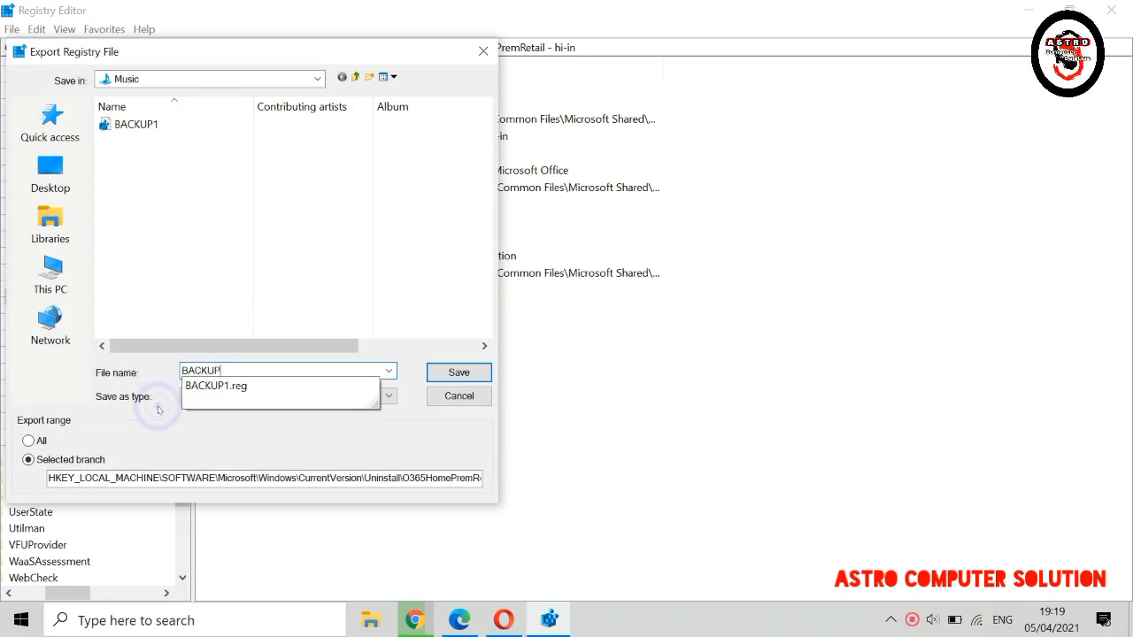
pyautogui.write('2')
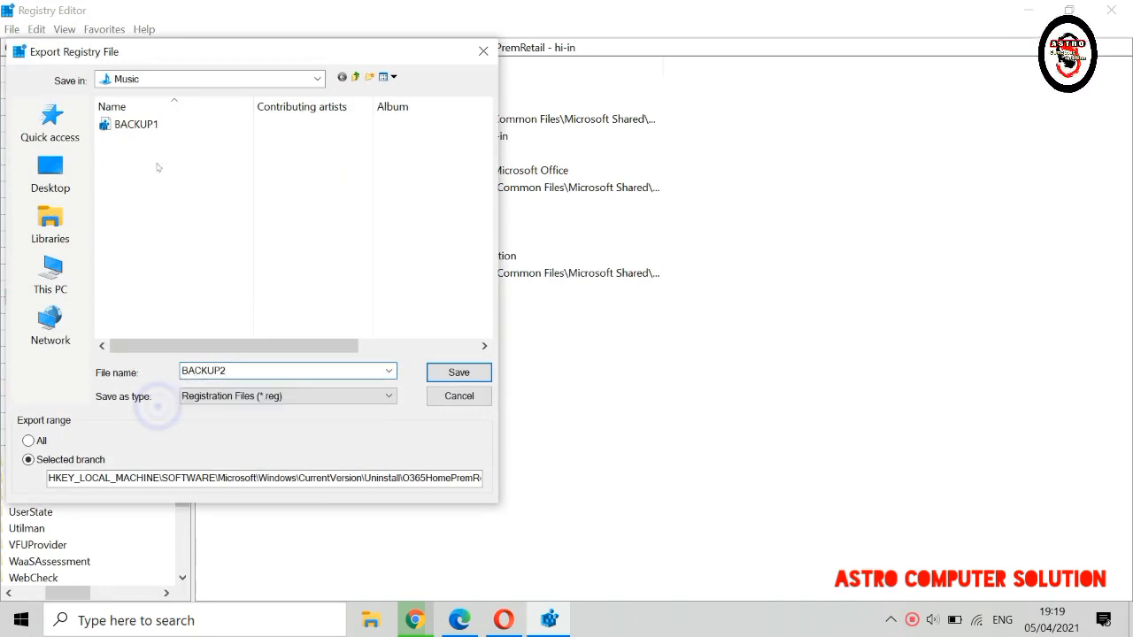
pyautogui.click(461, 372)
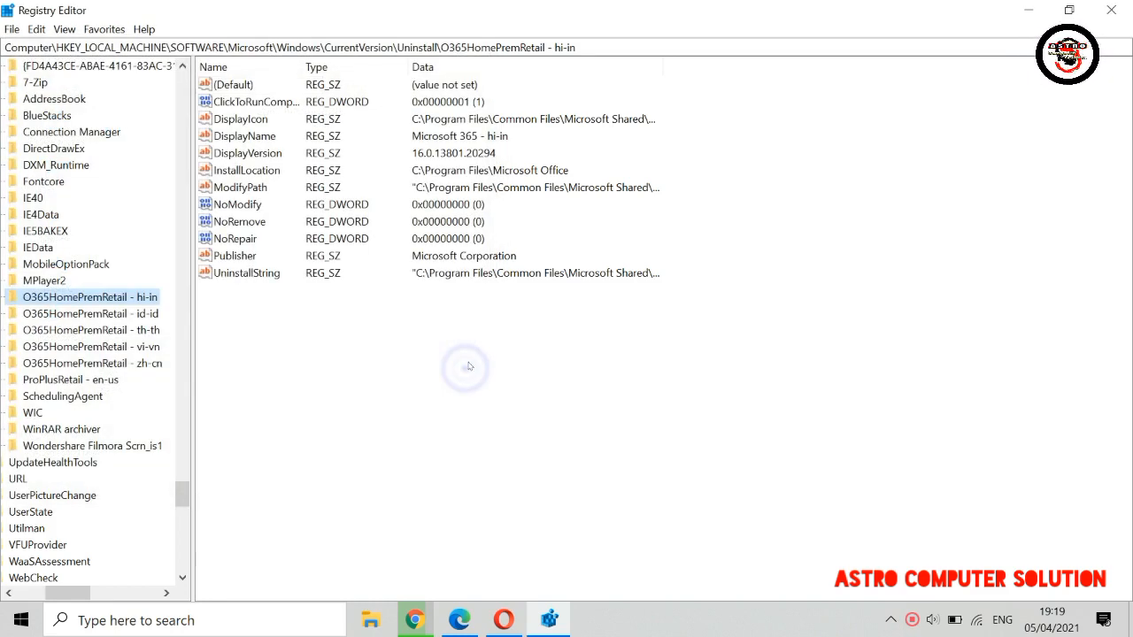
# - Delete the O365HomePremRetail - hi-in key from Uninstall and confirm the deletion
pyautogui.rightClick(129, 298)
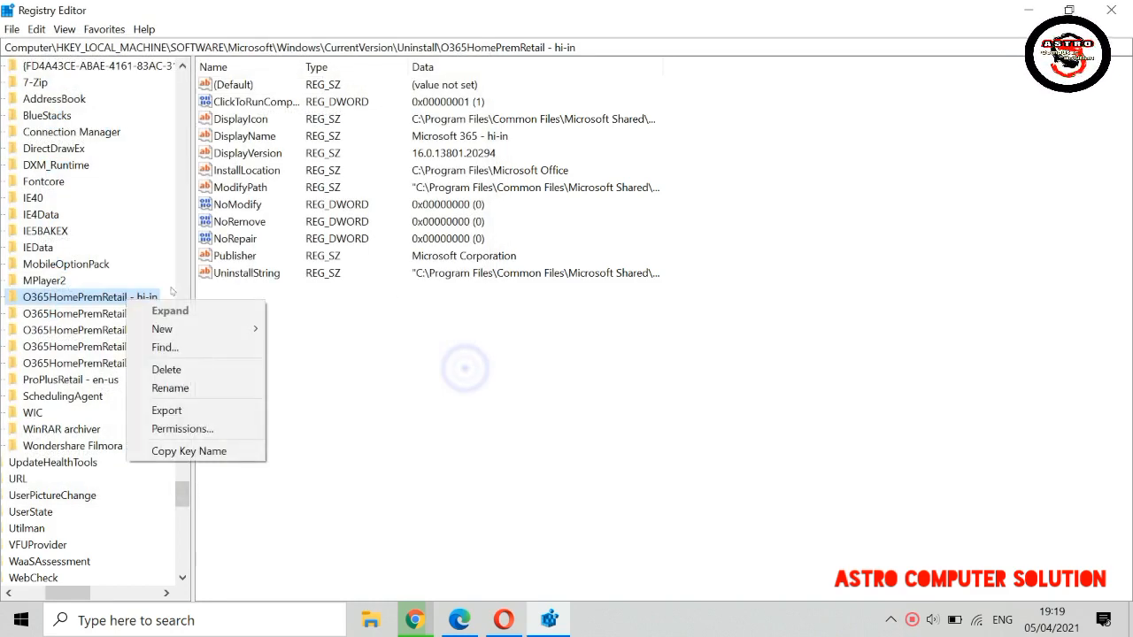
pyautogui.click(193, 369)
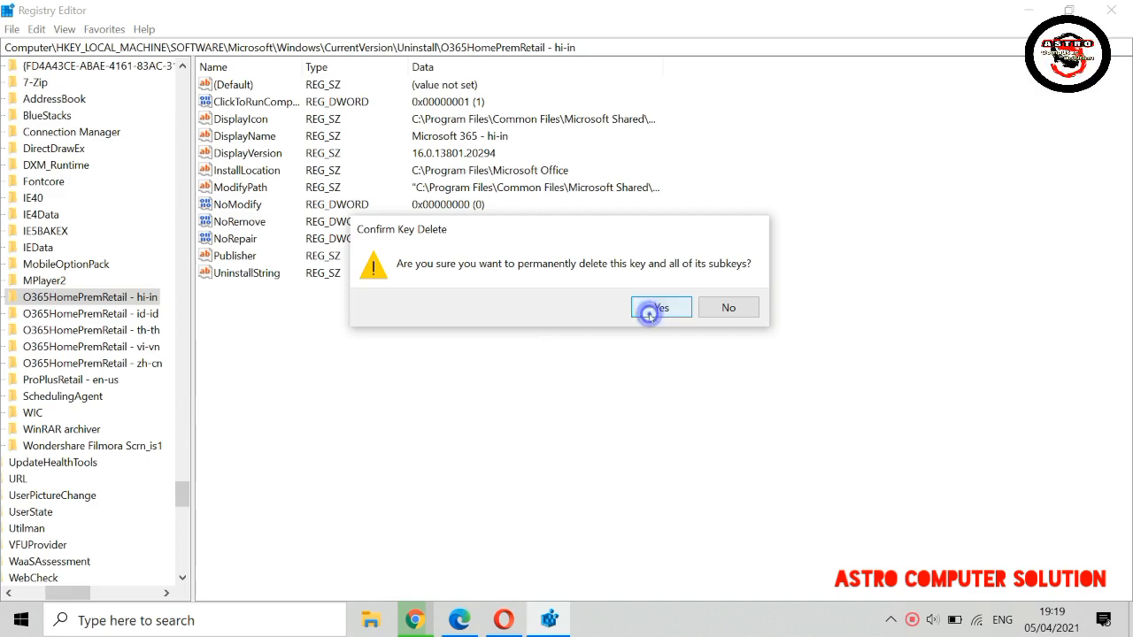
pyautogui.click(649, 312)
# - Export the O365HomePremRetail - id-id key to the Music library as the registration file BACKUP3
pyautogui.rightClick(125, 298)
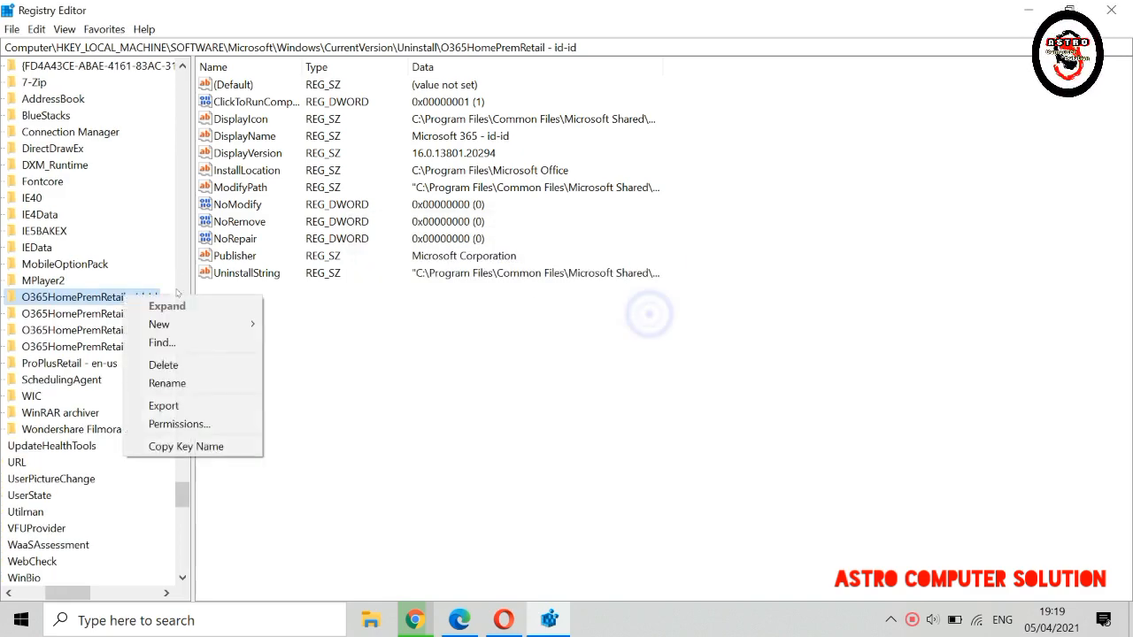
pyautogui.click(177, 406)
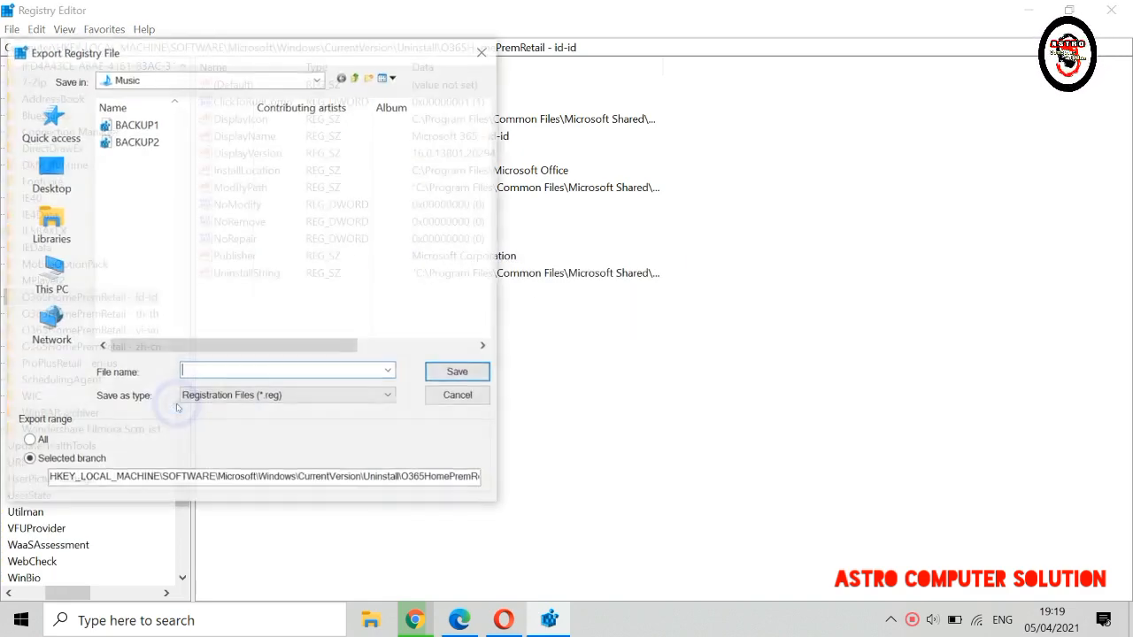
pyautogui.write('BAC')
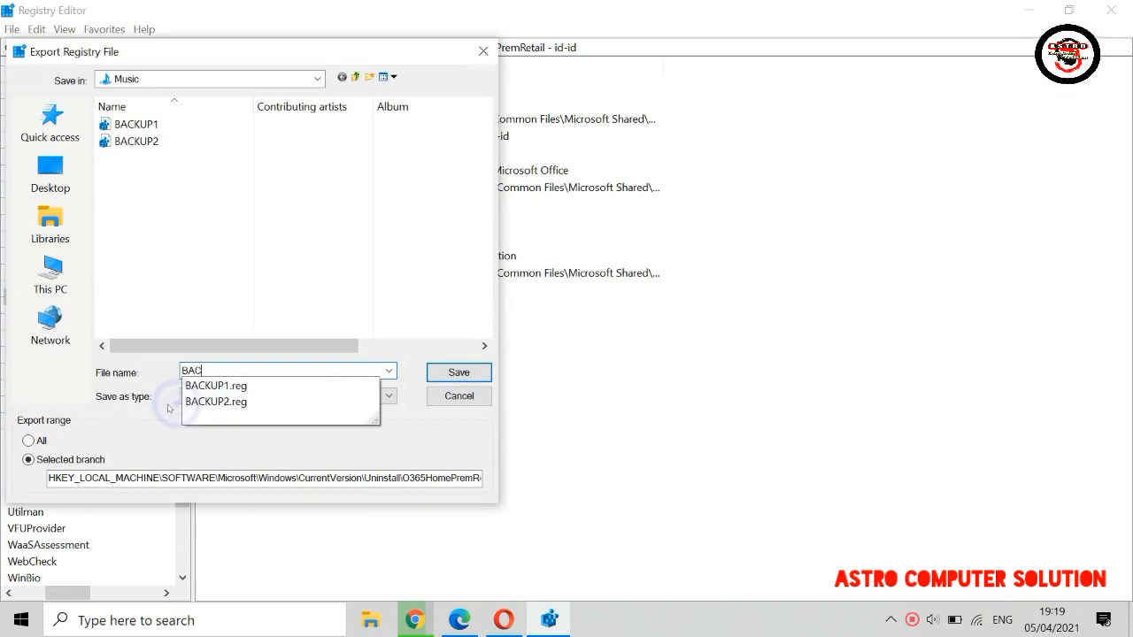
pyautogui.write('KUP3')
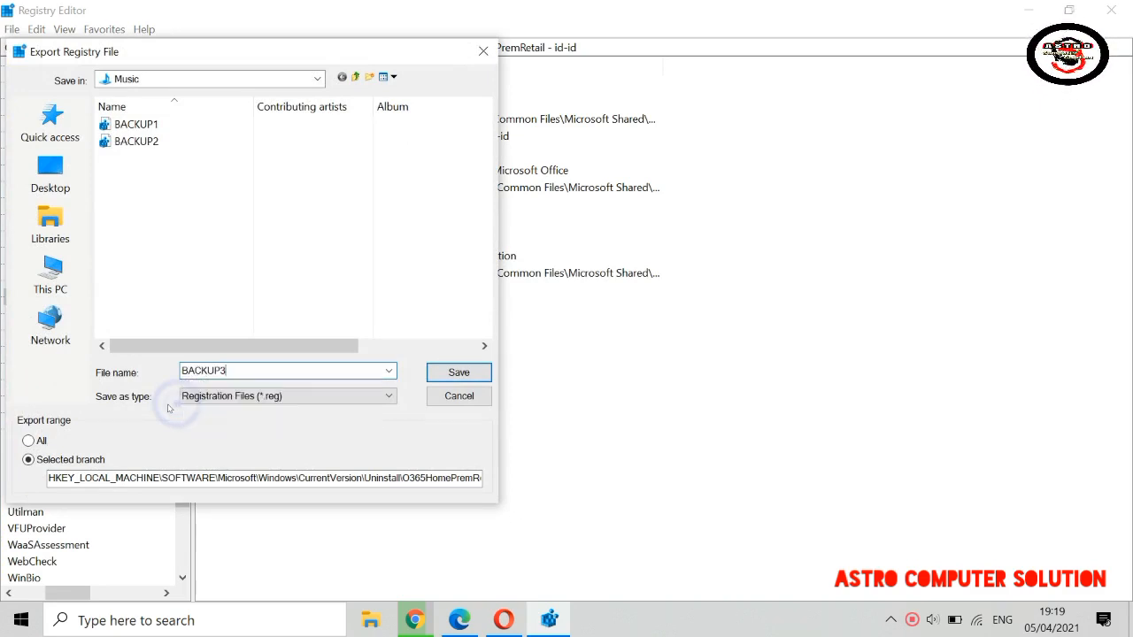
pyautogui.click(453, 373)
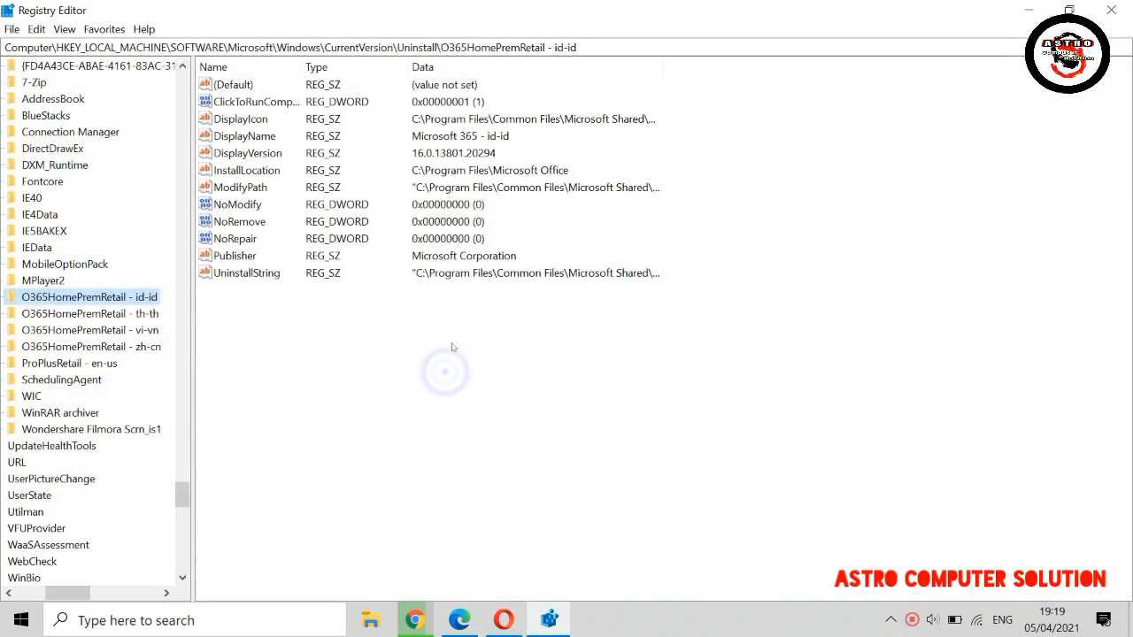
# - Delete the O365HomePremRetail - id-id key from Uninstall and confirm the deletion
pyautogui.rightClick(142, 301)
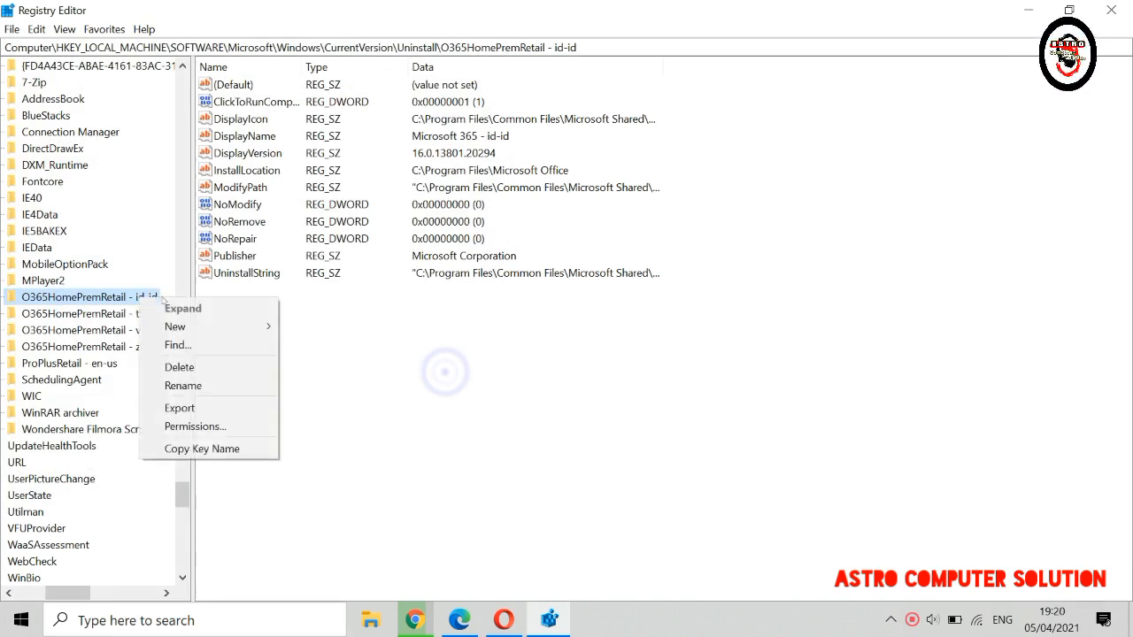
pyautogui.click(186, 366)
pyautogui.click(655, 307)
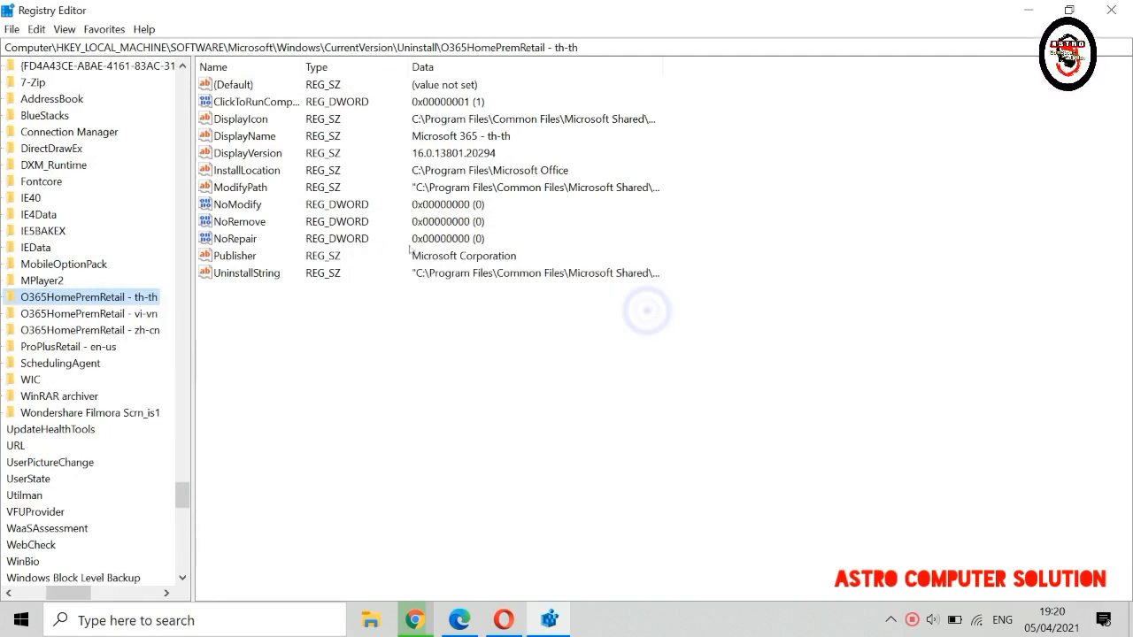
# - Export the O365HomePremRetail - th-th key to the Music library as the registration file BACKUP4
pyautogui.rightClick(126, 301)
pyautogui.click(189, 408)
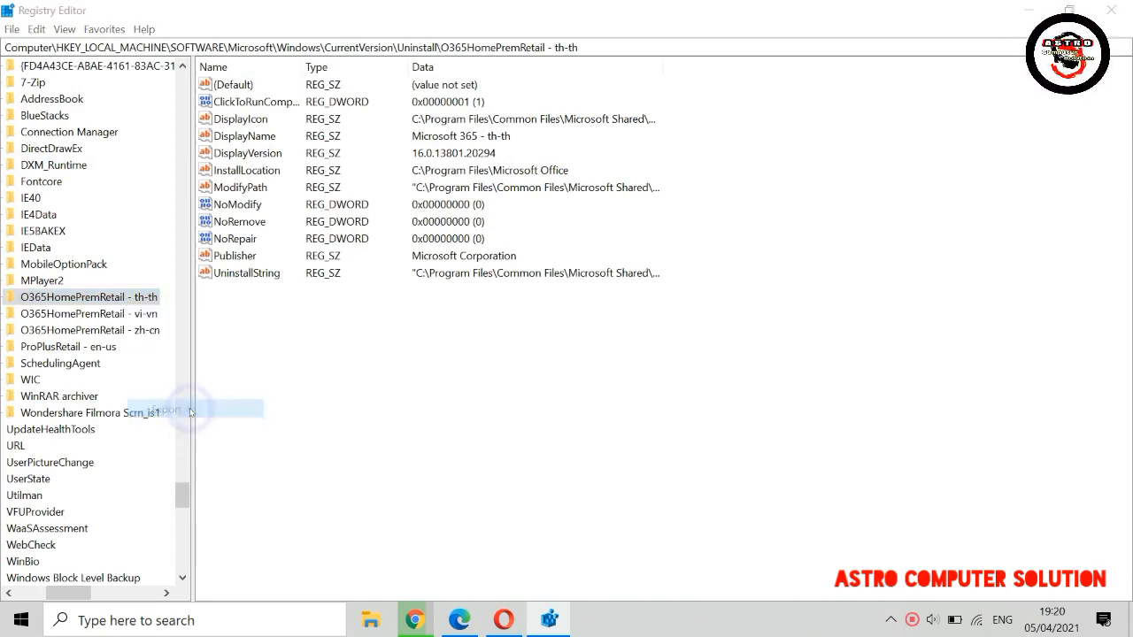
pyautogui.write('BACKUP4')
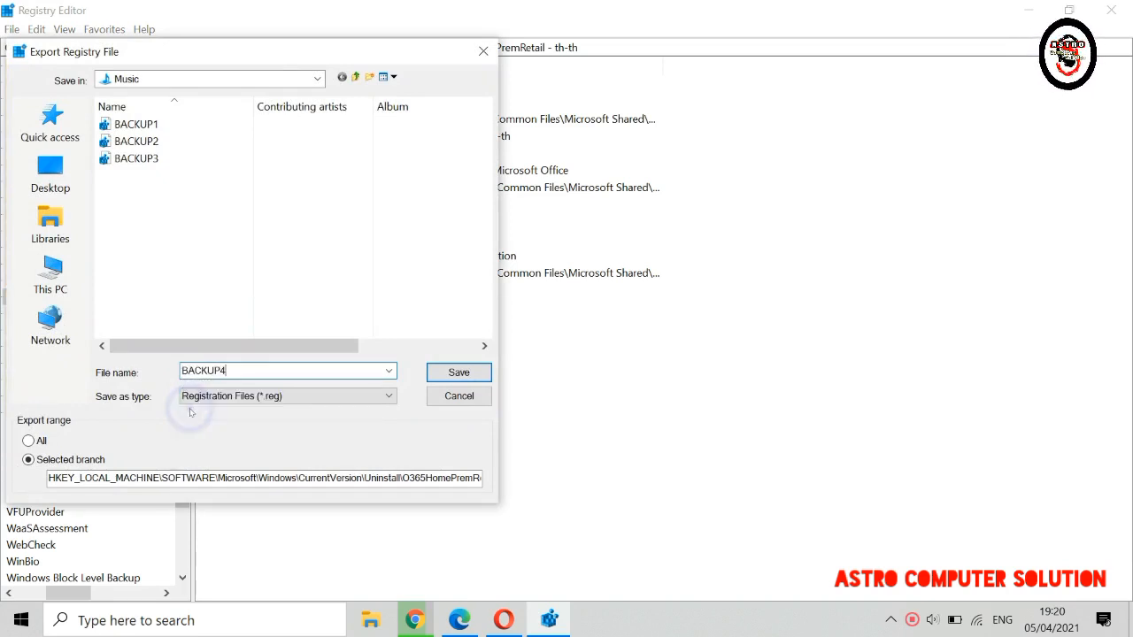
pyautogui.click(458, 372)
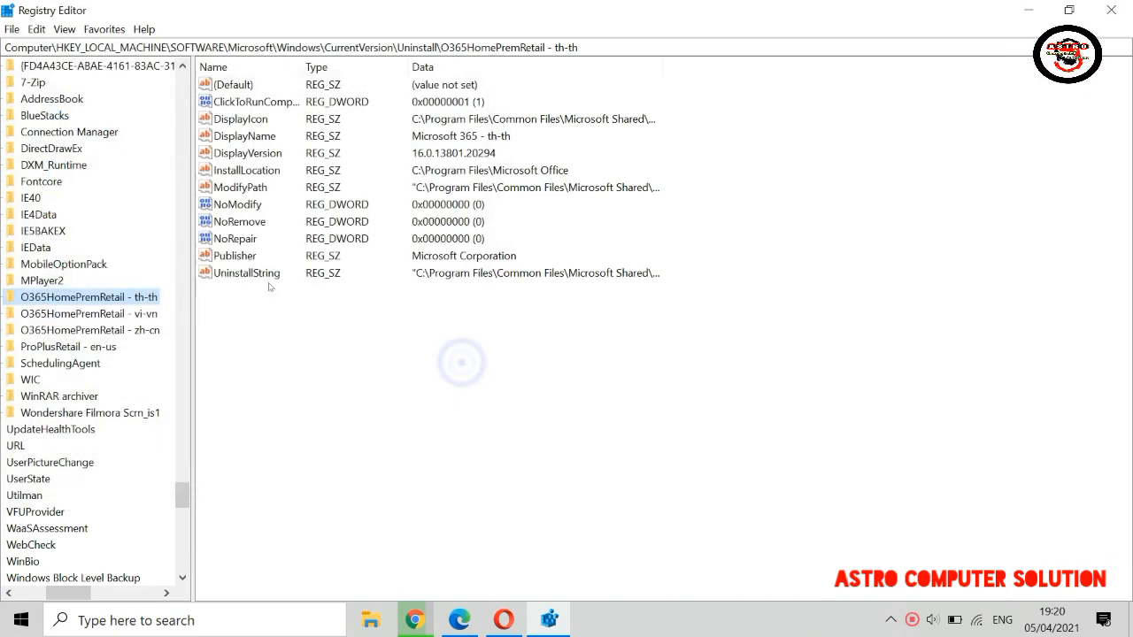
# - Delete the O365HomePremRetail - th-th key from Uninstall and confirm the deletion
pyautogui.rightClick(99, 298)
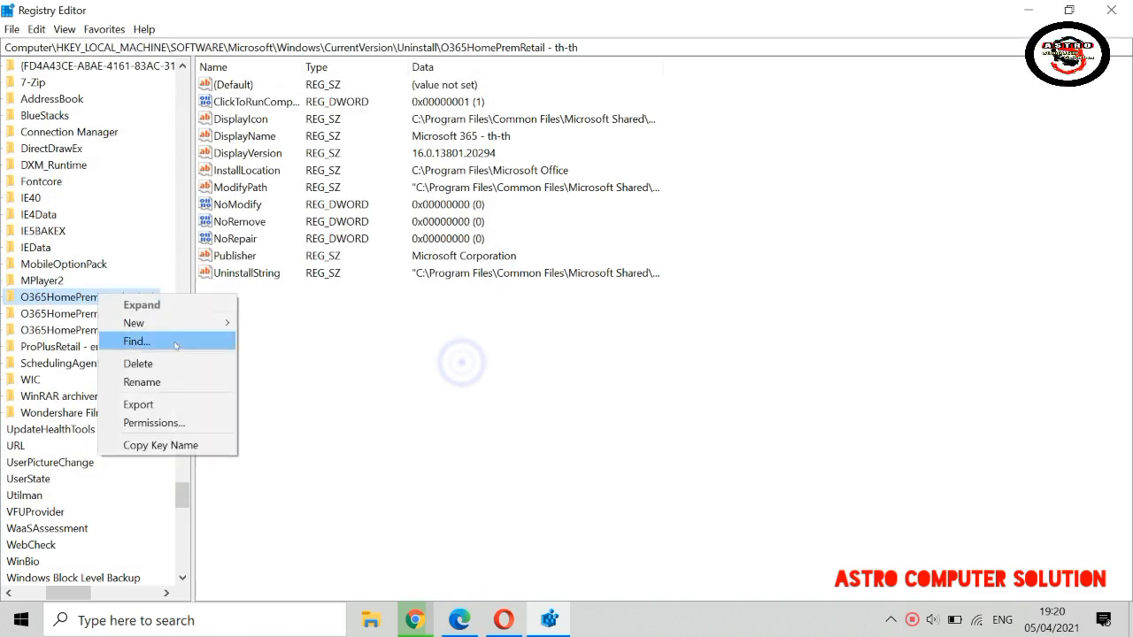
pyautogui.click(151, 365)
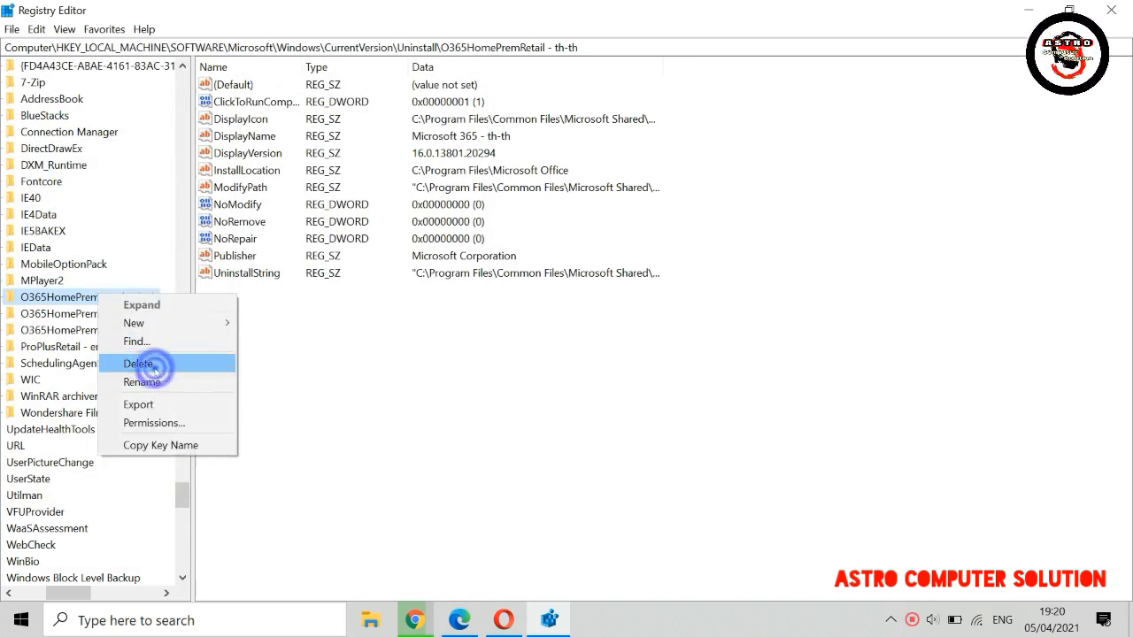
pyautogui.click(649, 309)
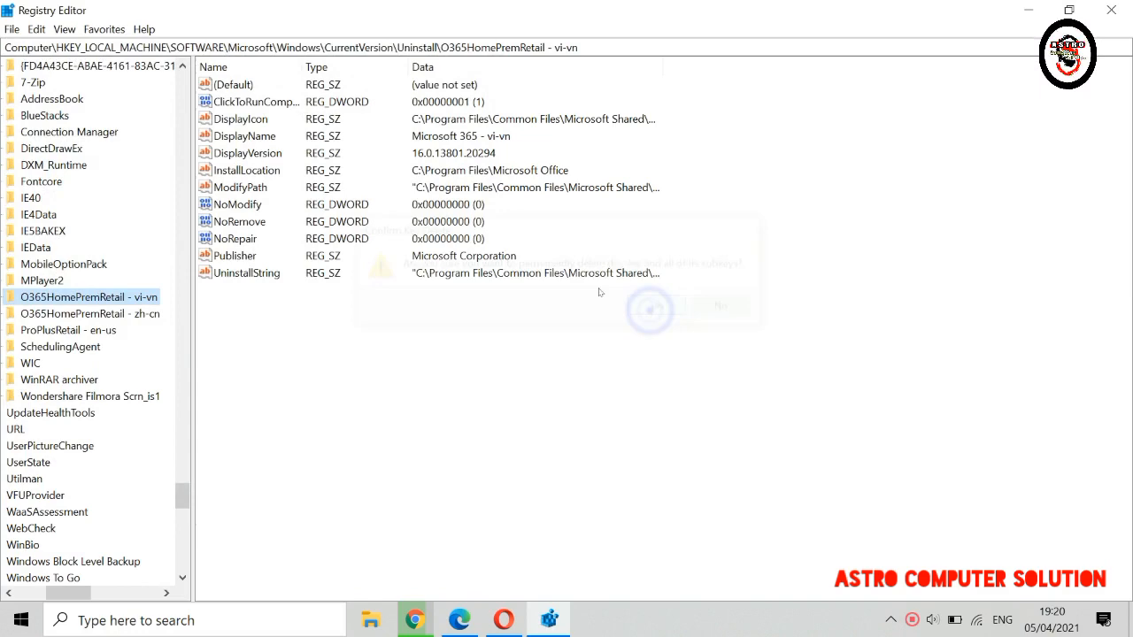
# - Export the O365HomePremRetail - vi-vn key to the Music library as the registration file BACKUP5
pyautogui.rightClick(126, 299)
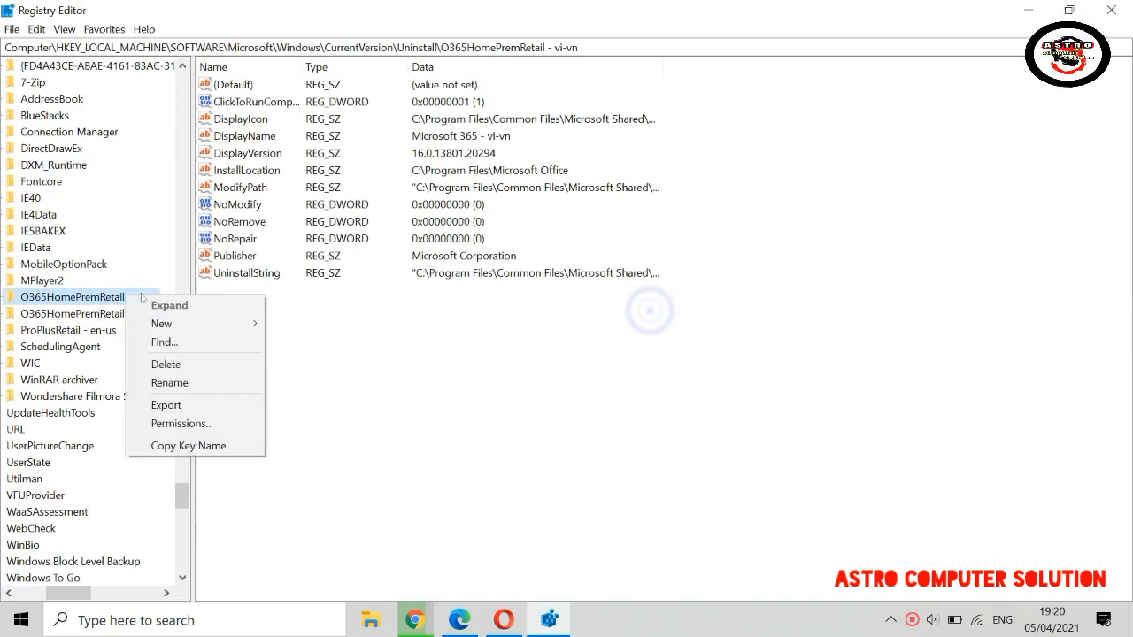
pyautogui.click(177, 409)
pyautogui.write('B')
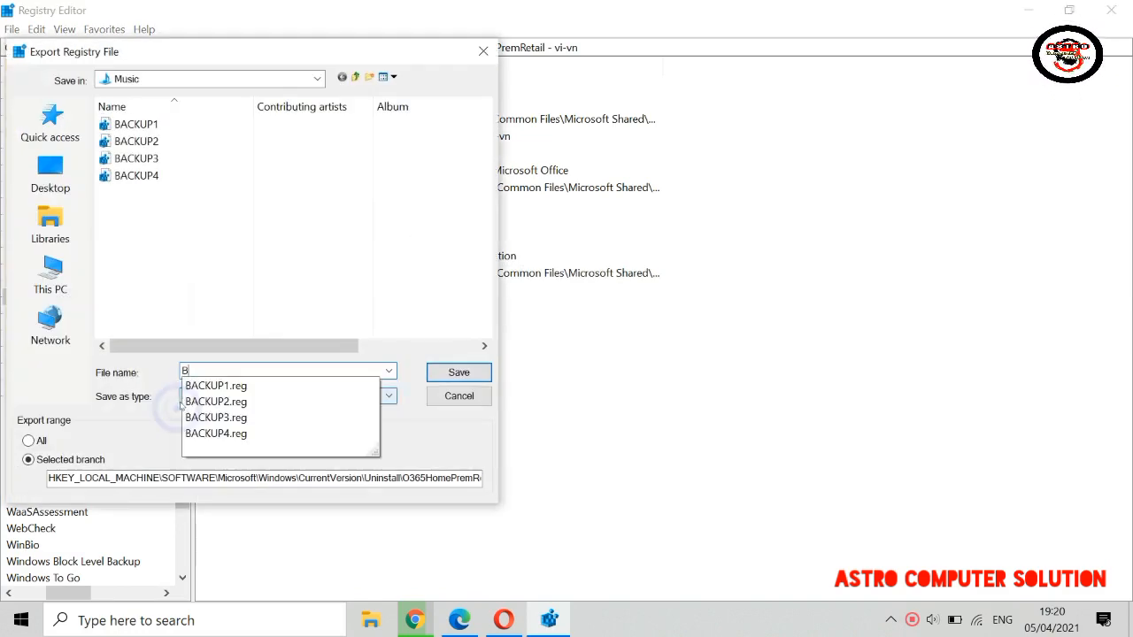
pyautogui.write('ACKUP')
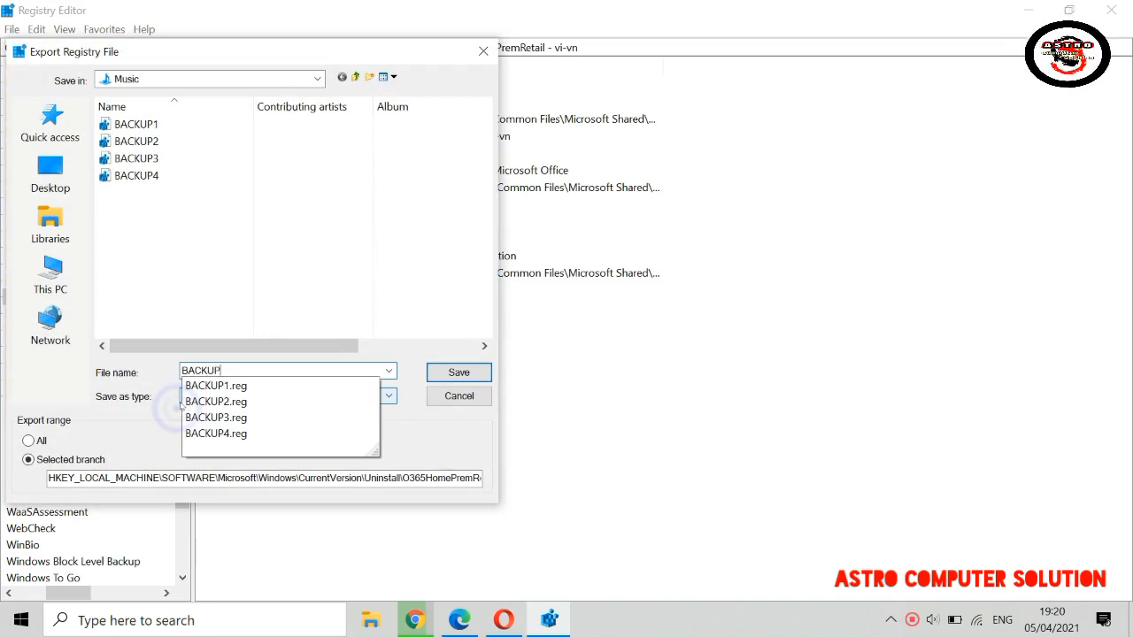
pyautogui.write('5')
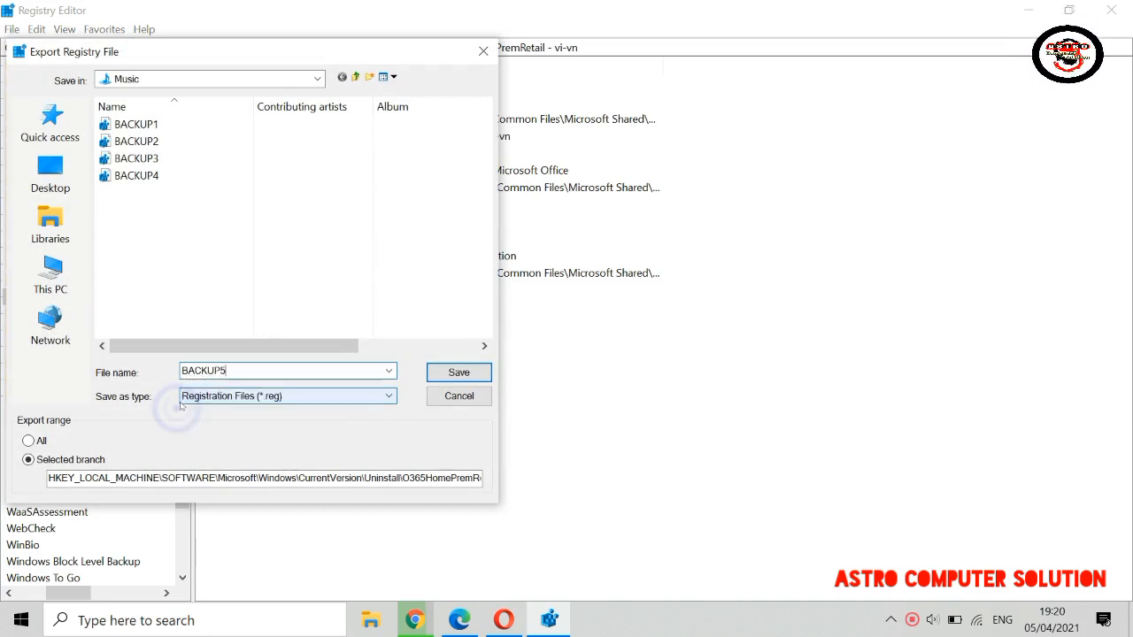
pyautogui.click(452, 374)
# - Delete the O365HomePremRetail - vi-vn key from Uninstall and confirm the deletion
pyautogui.rightClick(120, 303)
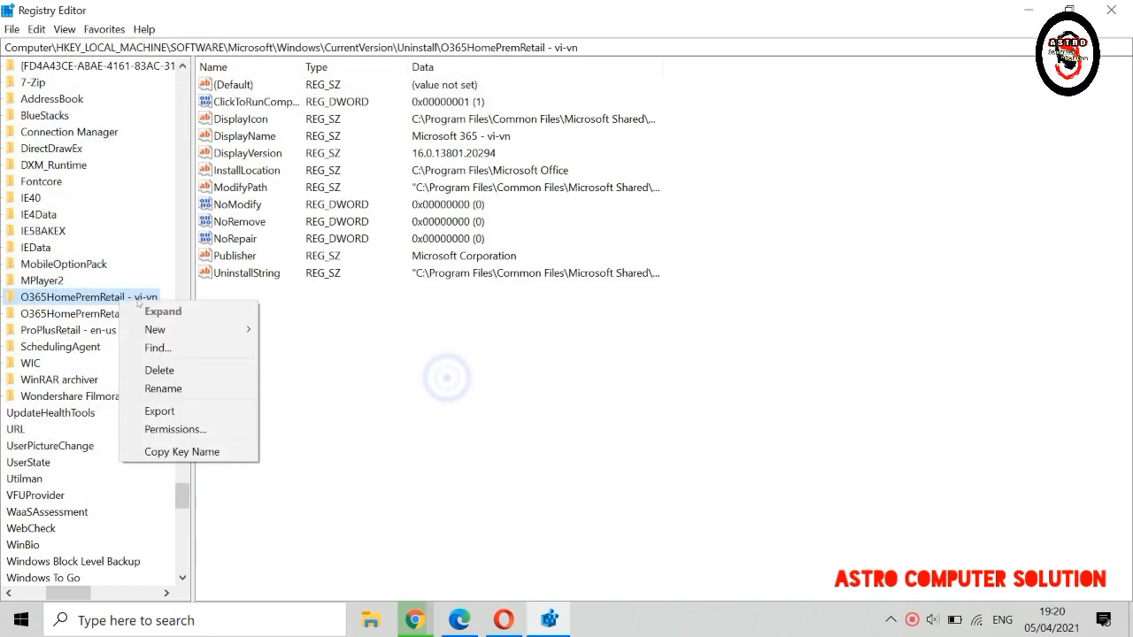
pyautogui.click(173, 372)
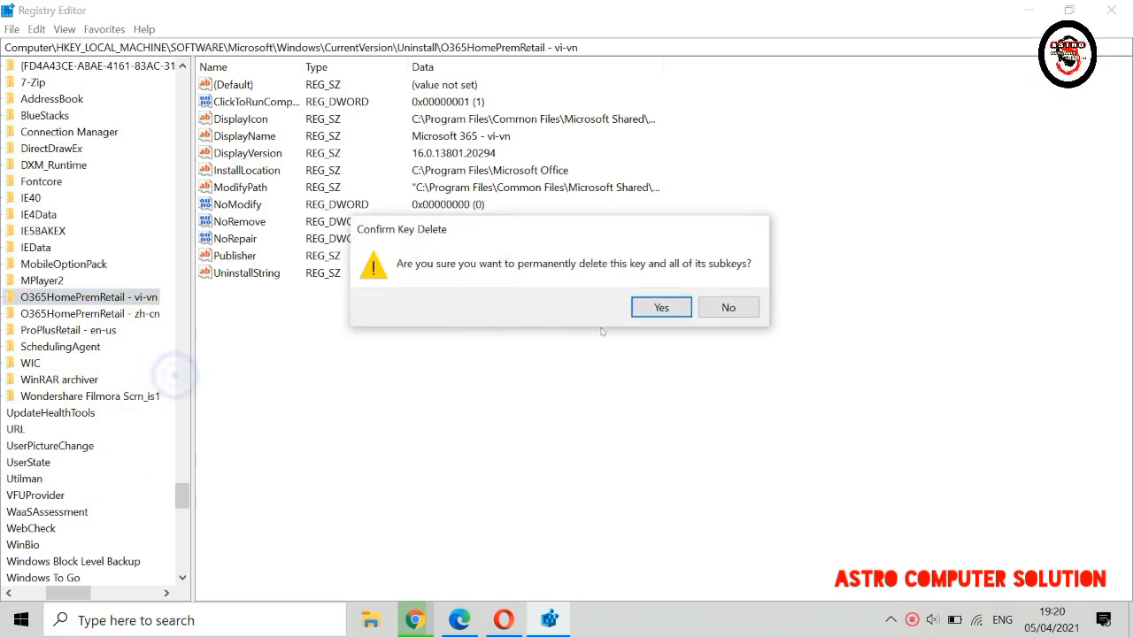
pyautogui.click(661, 308)
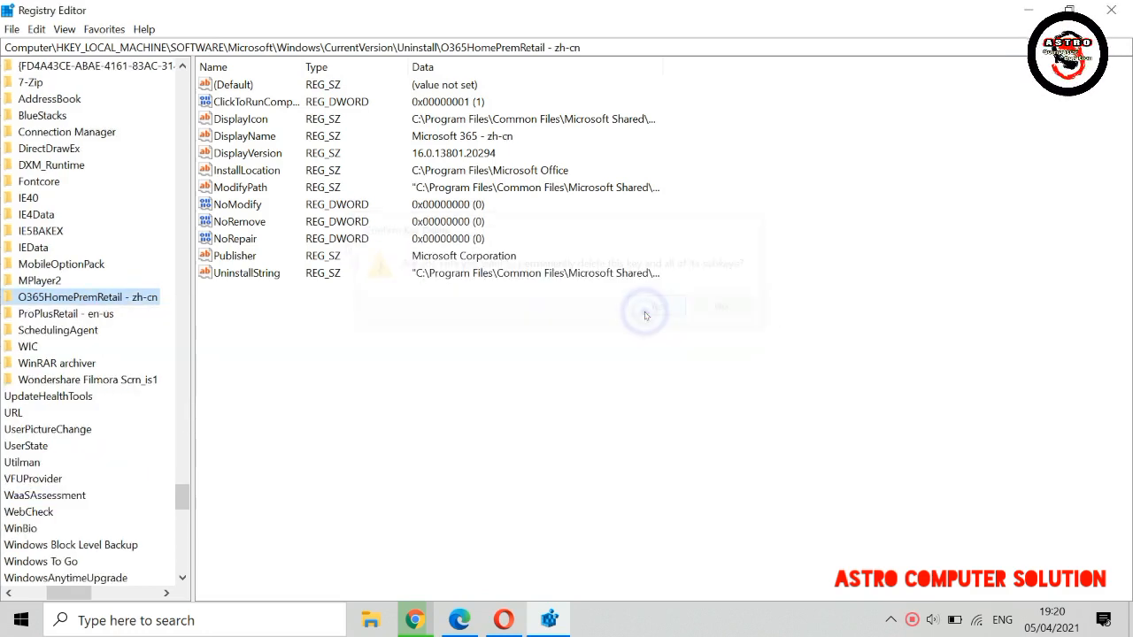
# - Export the O365HomePremRetail - zh-cn key to the Music library as the registration file BACKUP6
pyautogui.rightClick(88, 302)
pyautogui.click(134, 409)
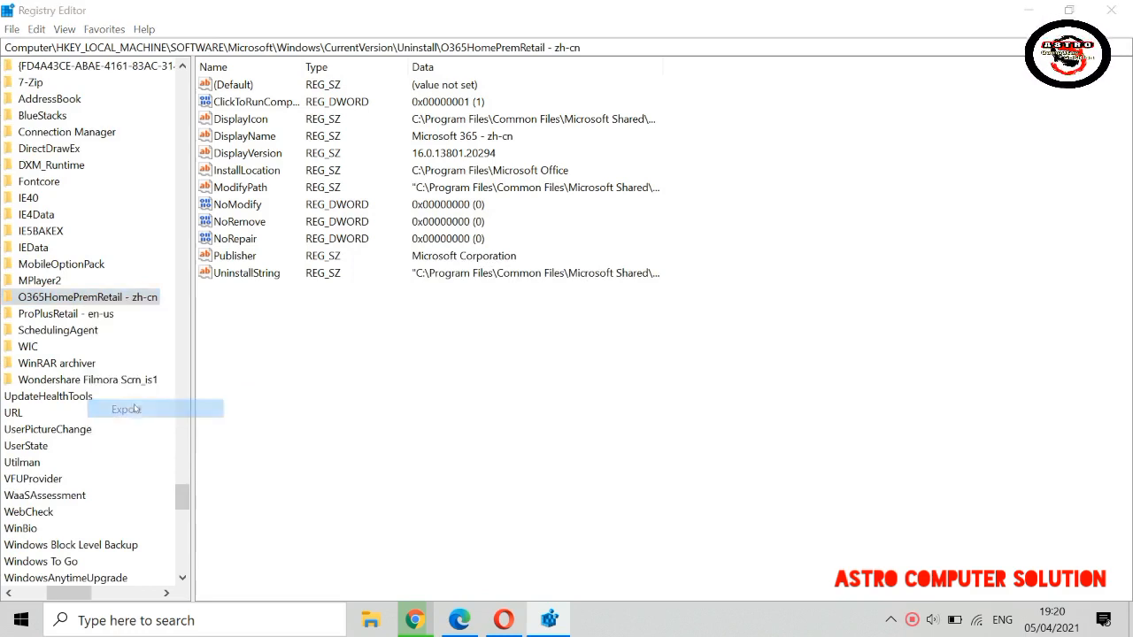
pyautogui.write('BA')
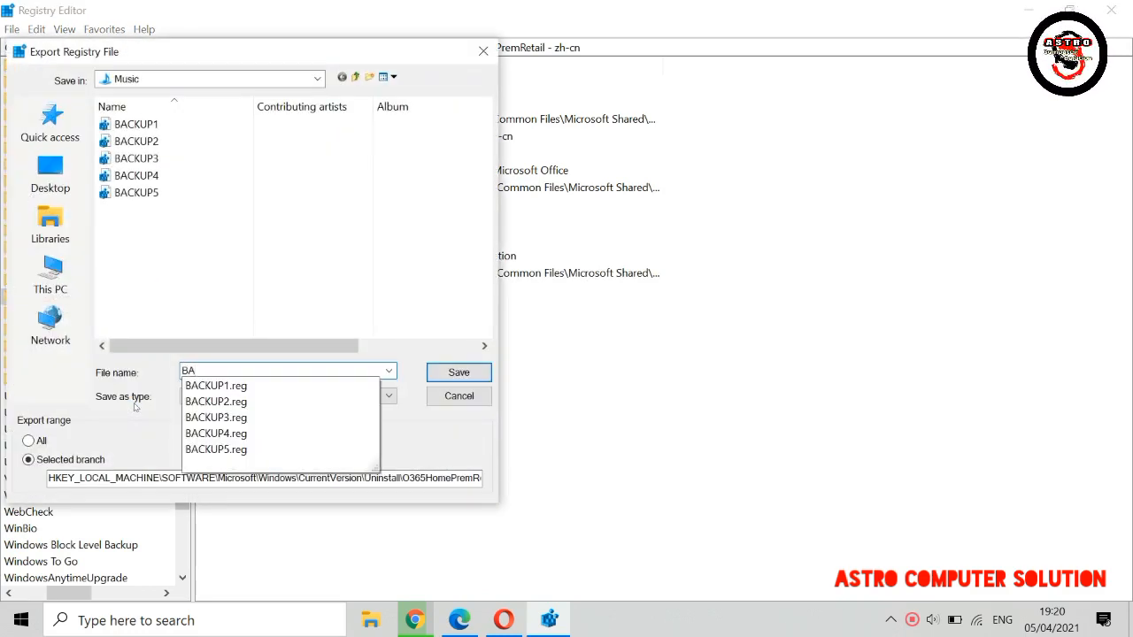
pyautogui.write('CKUP6')
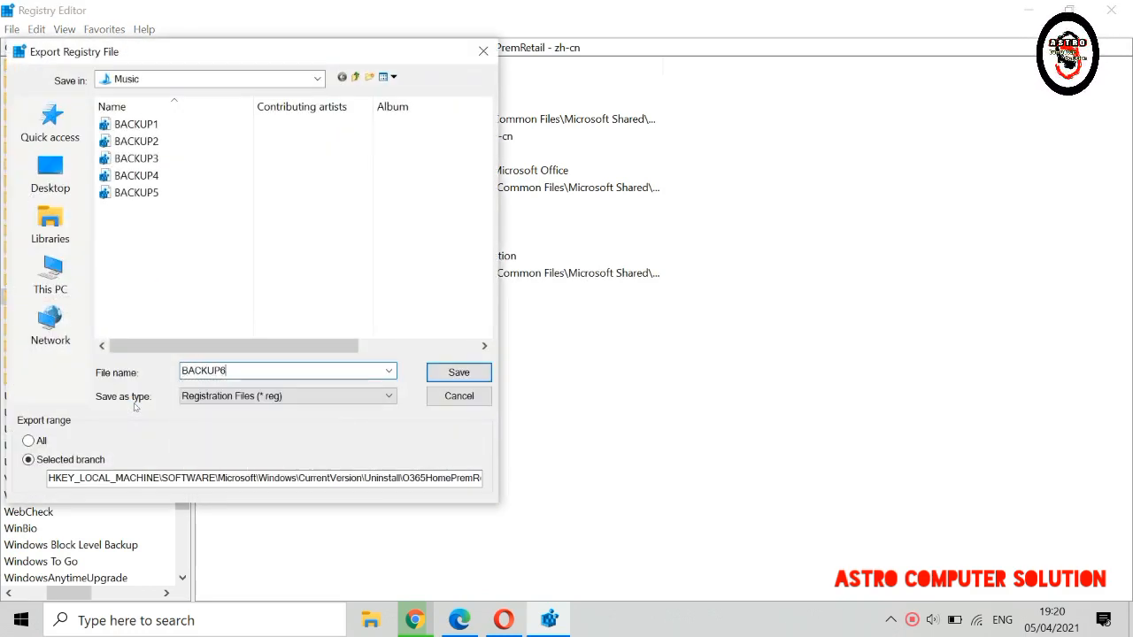
pyautogui.click(460, 373)
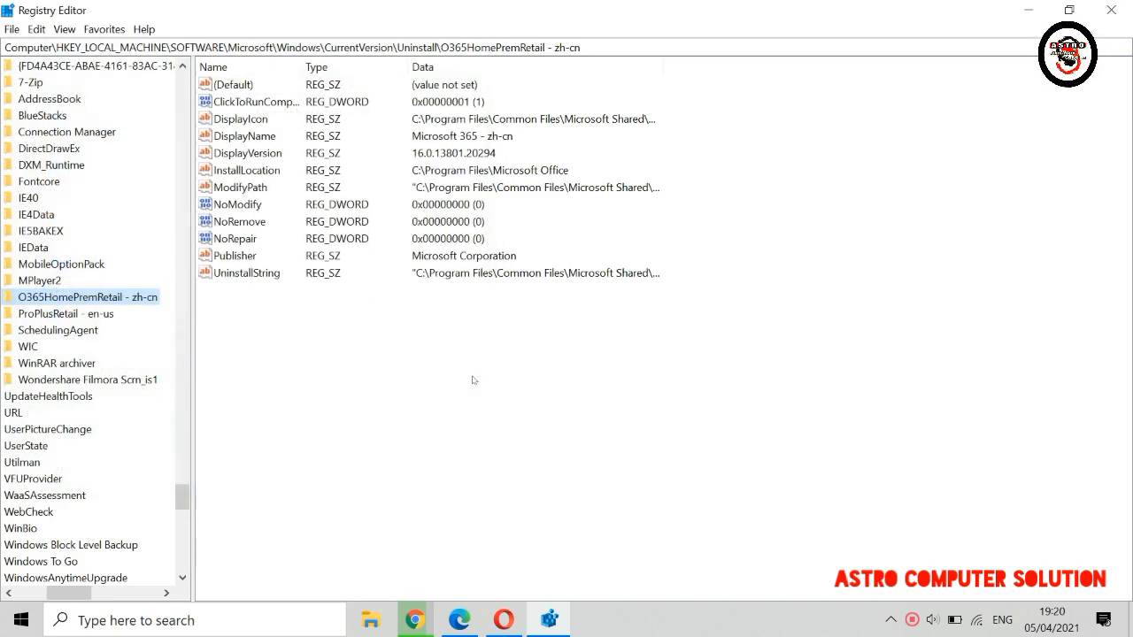
# - Delete the O365HomePremRetail - zh-cn key from Uninstall and confirm the deletion
pyautogui.rightClick(128, 298)
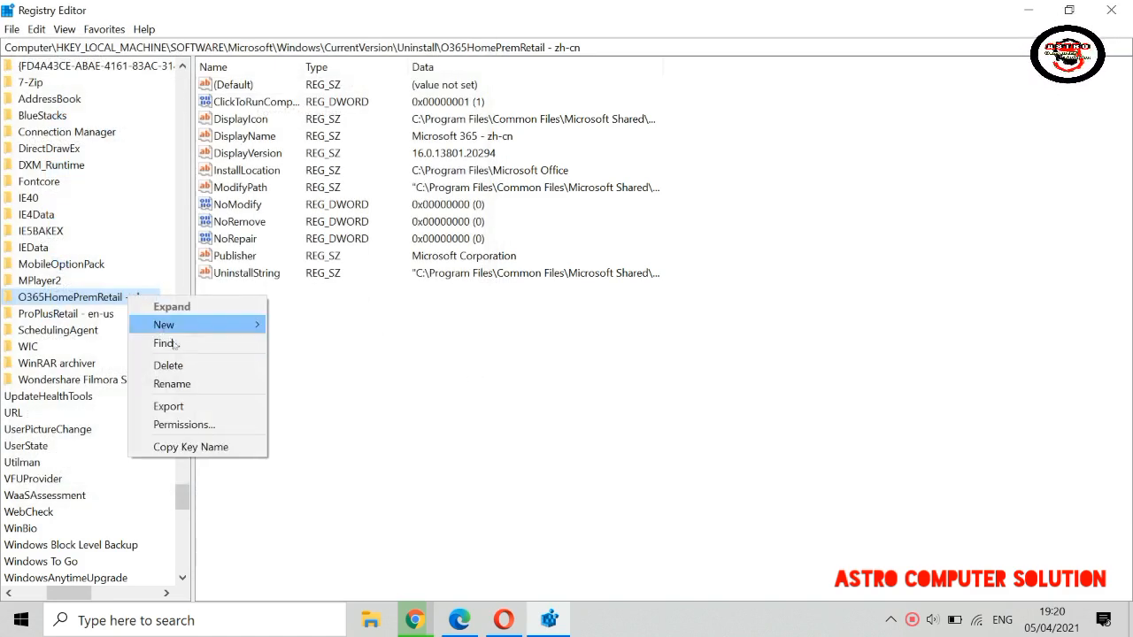
pyautogui.click(228, 369)
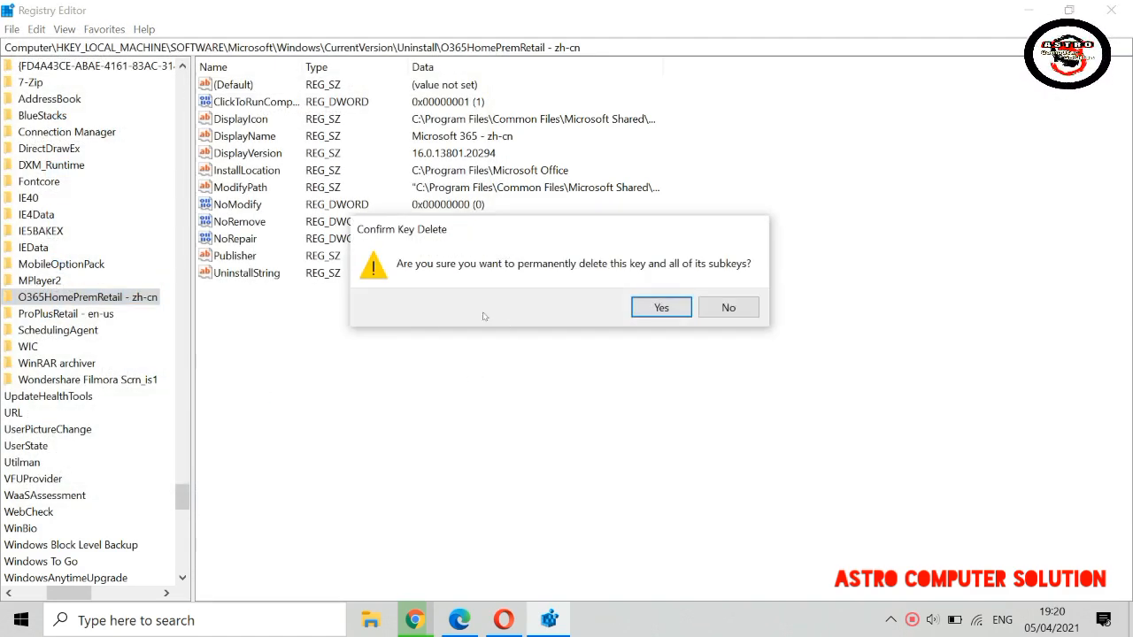
pyautogui.click(652, 309)
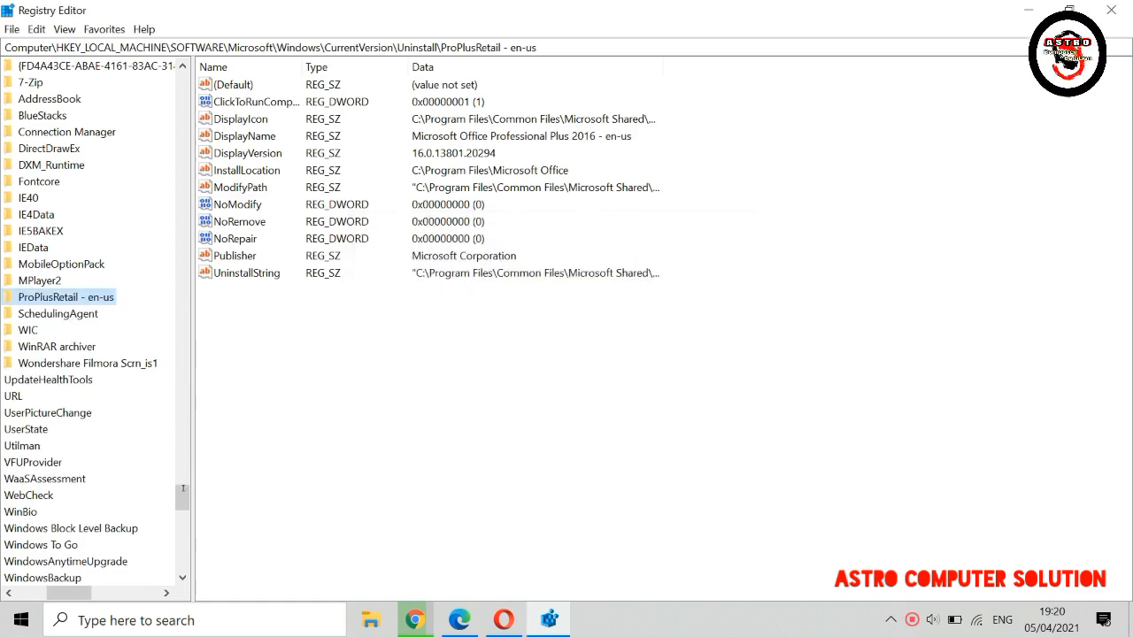
# - Collapse the Uninstall, CurrentVersion, Windows and Microsoft keys in the registry tree, back up to the SOFTWARE level
pyautogui.moveTo(85, 592); pyautogui.dragTo(55, 592)
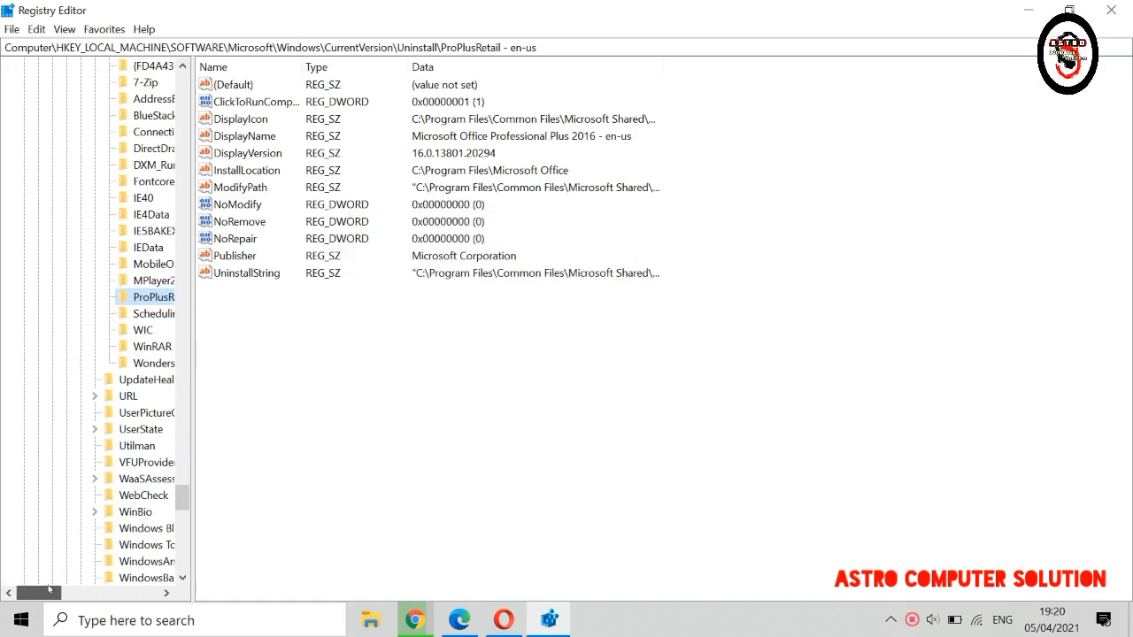
pyautogui.moveTo(189, 507); pyautogui.dragTo(239, 409)
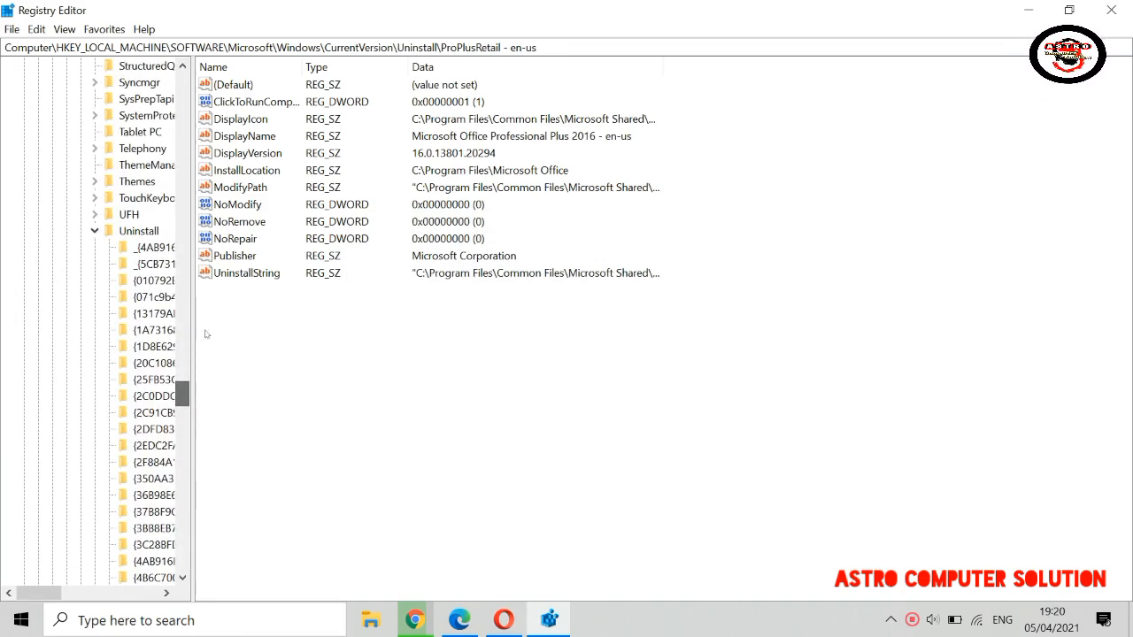
pyautogui.click(95, 232)
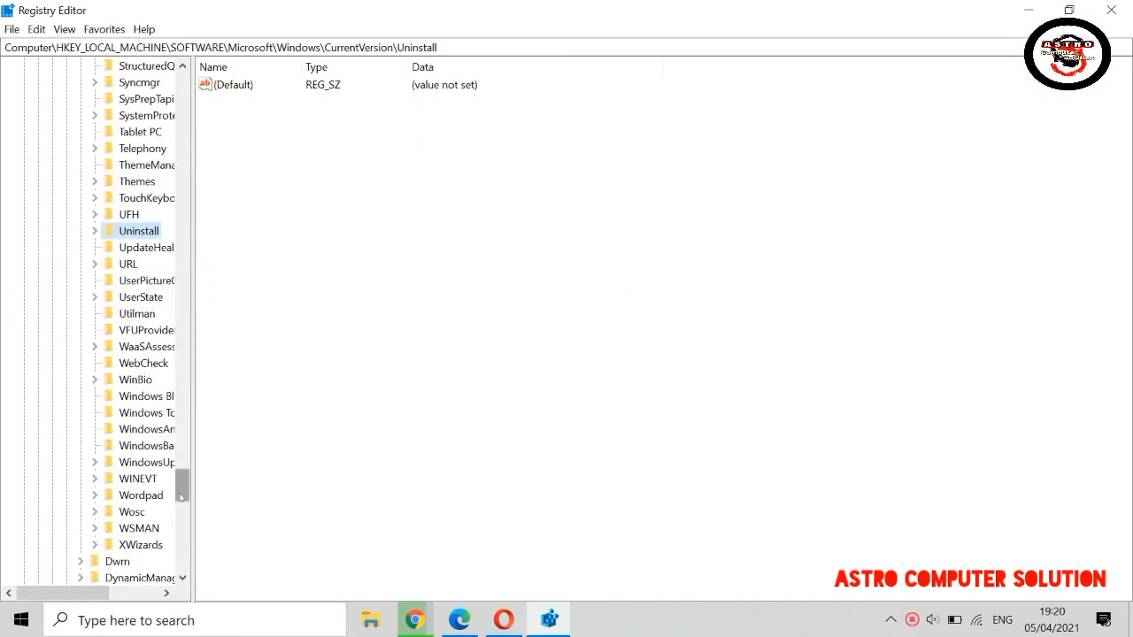
pyautogui.moveTo(183, 485); pyautogui.dragTo(200, 345)
pyautogui.click(79, 379)
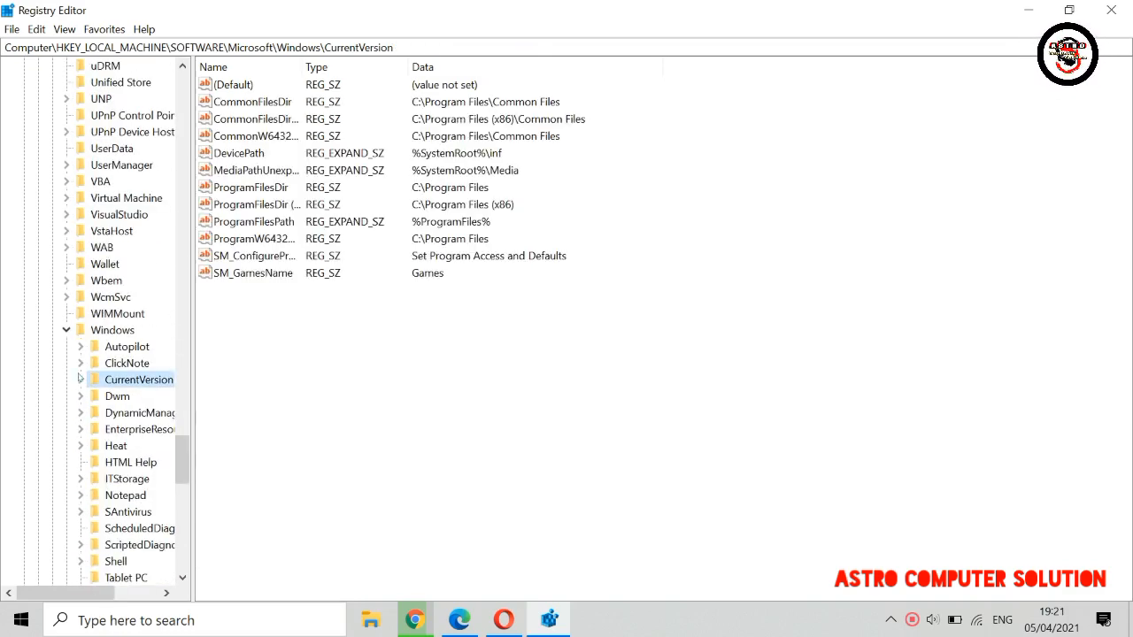
pyautogui.click(67, 329)
pyautogui.moveTo(183, 476); pyautogui.dragTo(235, 127)
pyautogui.click(55, 380)
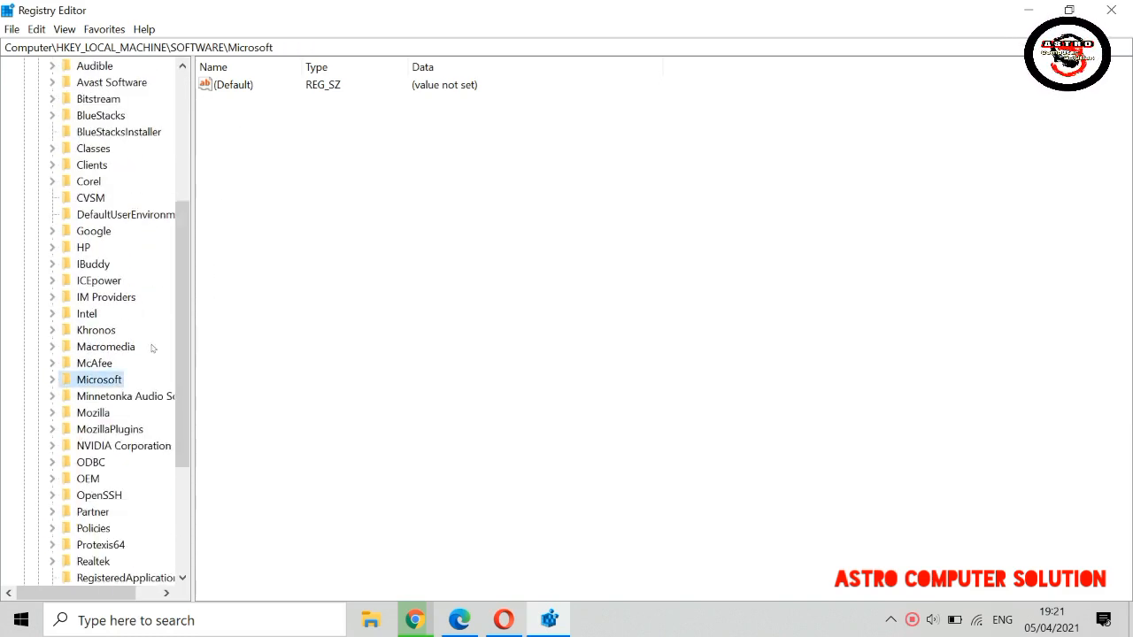
pyautogui.moveTo(184, 381); pyautogui.dragTo(207, 271)
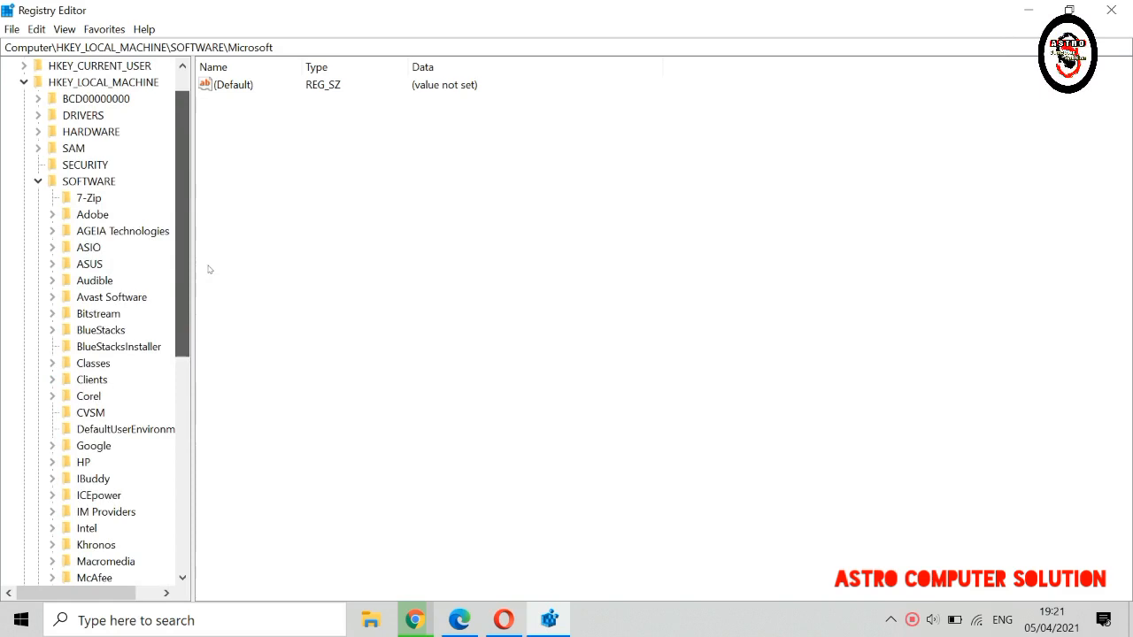
# - Close Registry Editor with its SOFTWARE and HKEY_LOCAL_MACHINE branches collapsed, and refresh the desktop
pyautogui.click(38, 181)
pyautogui.click(25, 116)
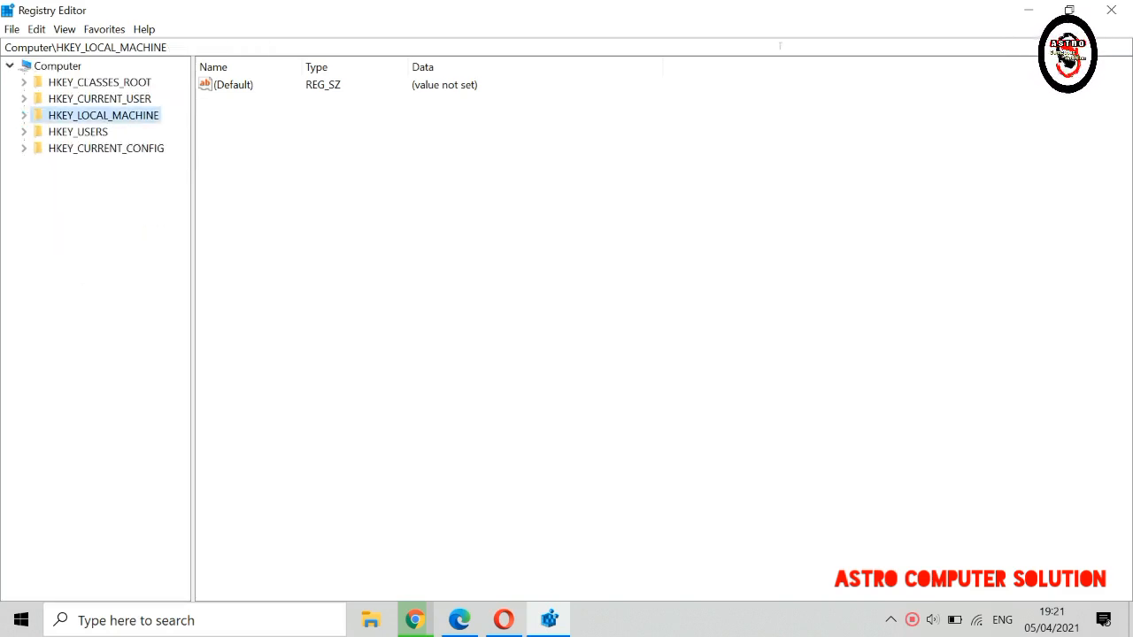
pyautogui.hotkey('alt', 'F4')
pyautogui.rightClick(478, 193)
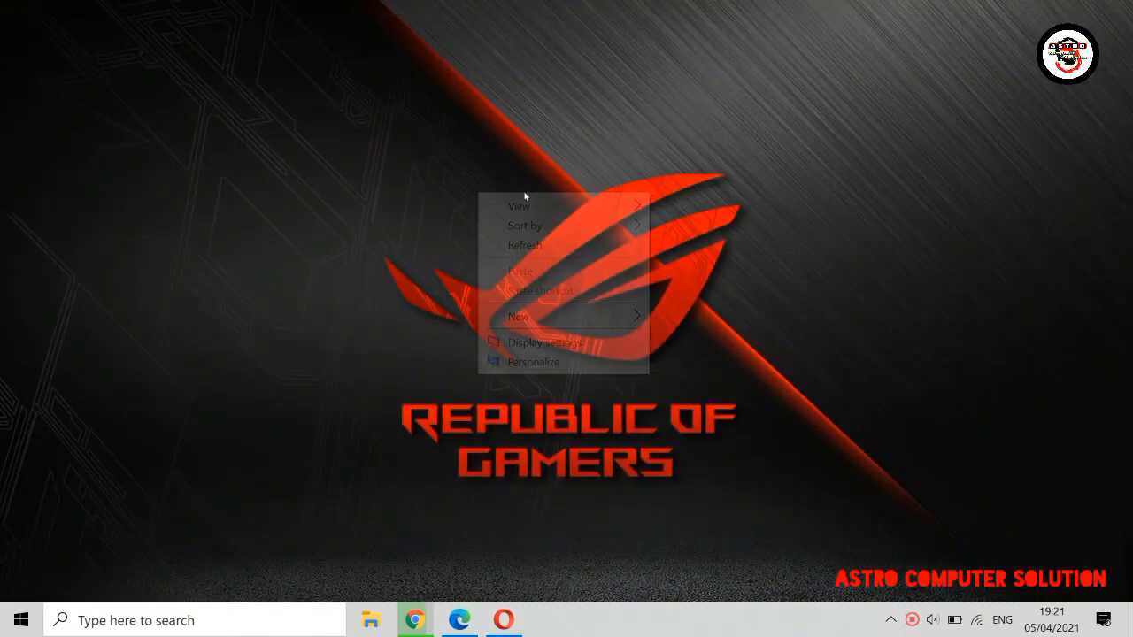
pyautogui.click(570, 245)
# - Check the Microsoft Office entries in Control Panel's installed programs list, selecting Microsoft Office Professional Plus 2016 - en-us, and close the list
pyautogui.click(244, 623)
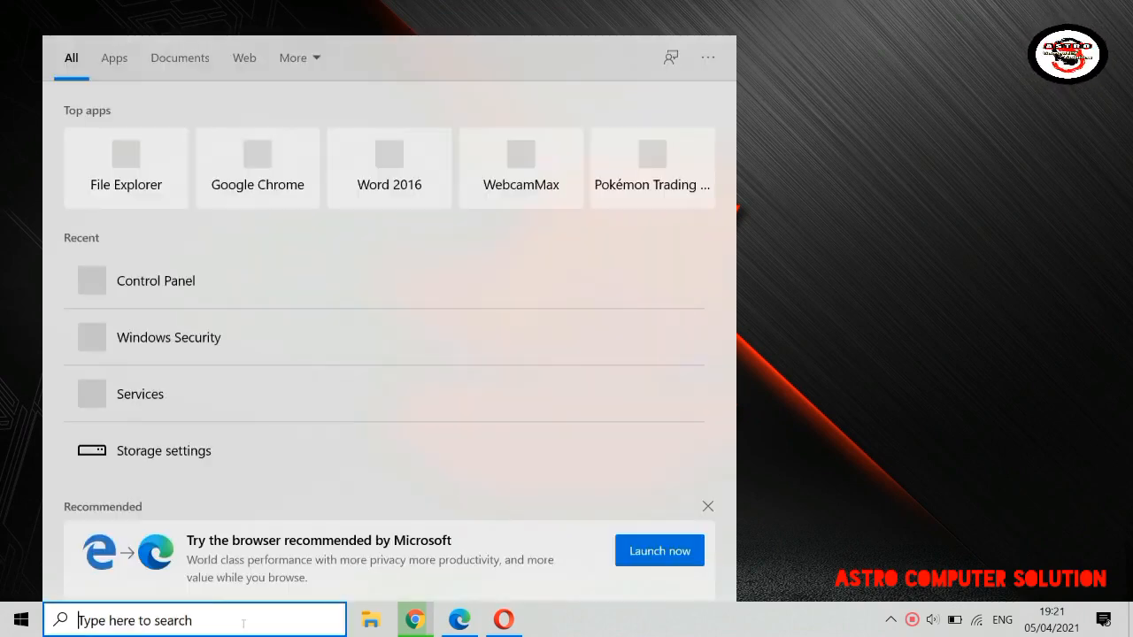
pyautogui.write('CONTROL')
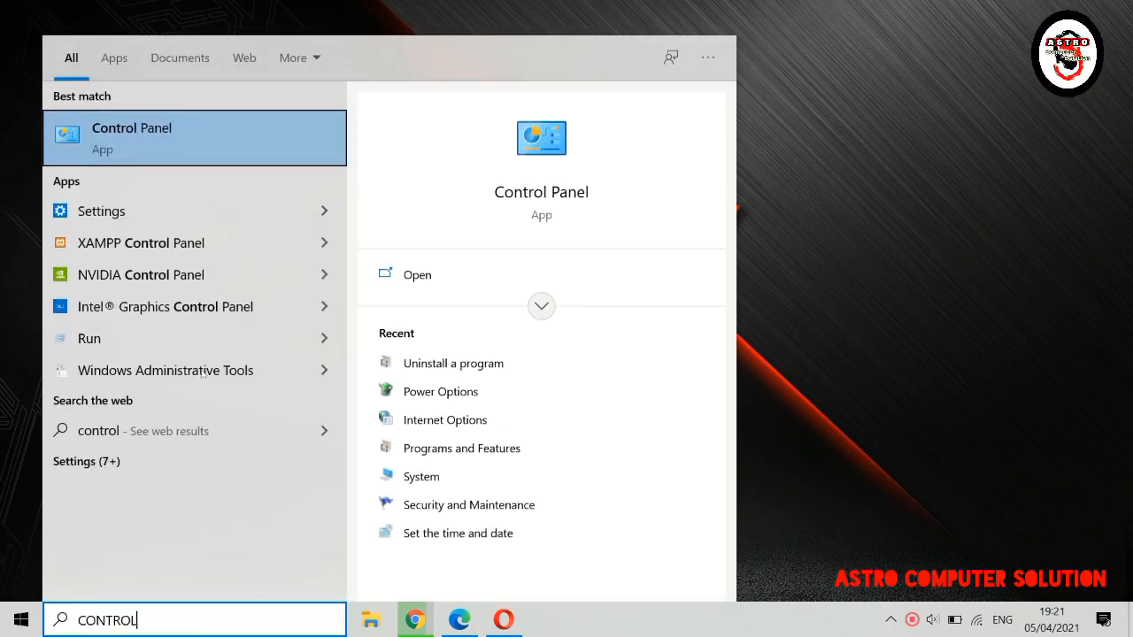
pyautogui.click(211, 139)
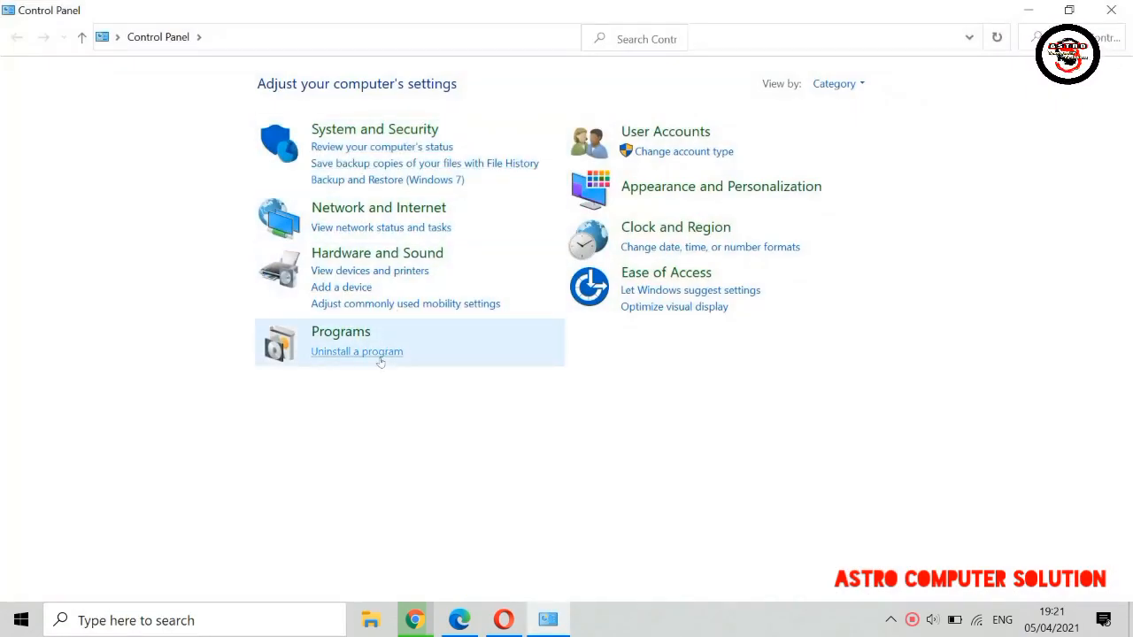
pyautogui.click(384, 353)
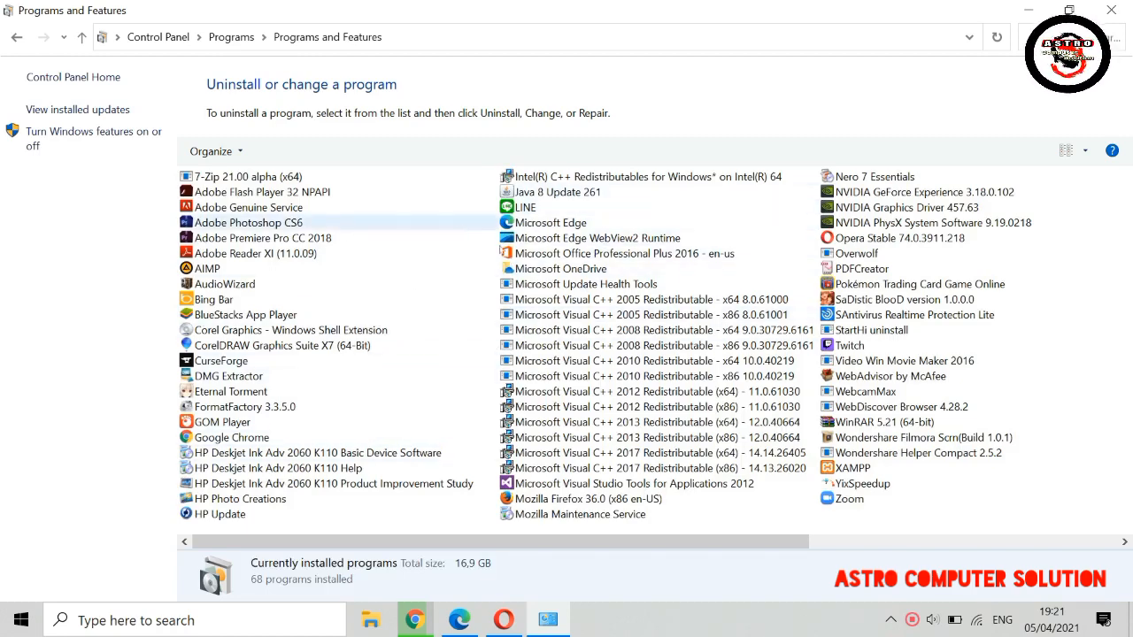
pyautogui.click(531, 256)
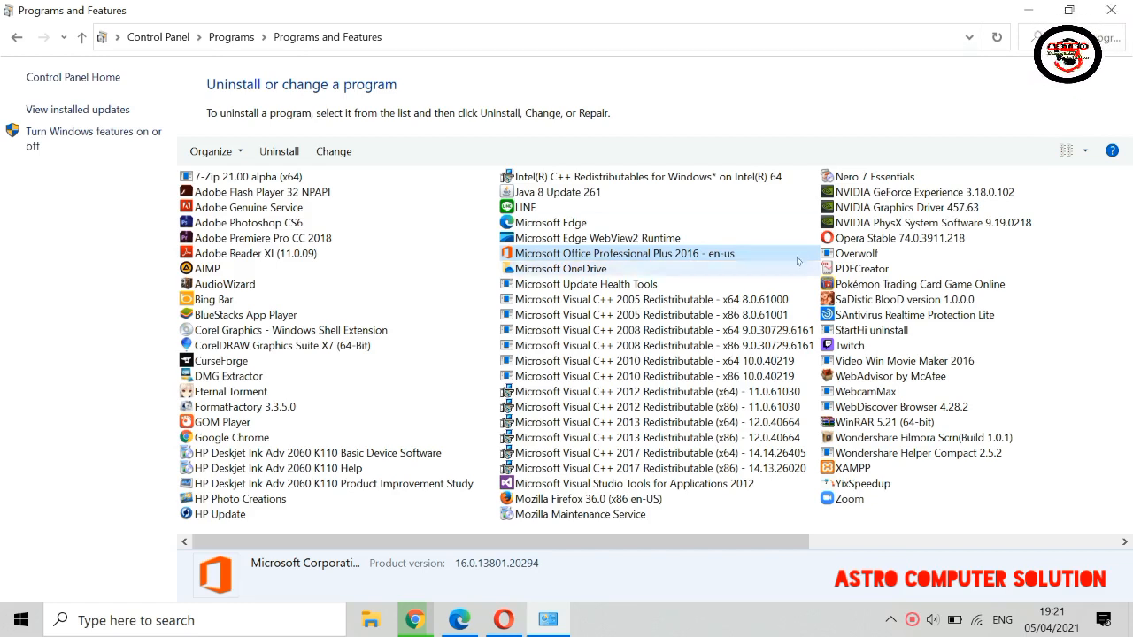
pyautogui.click(1113, 10)
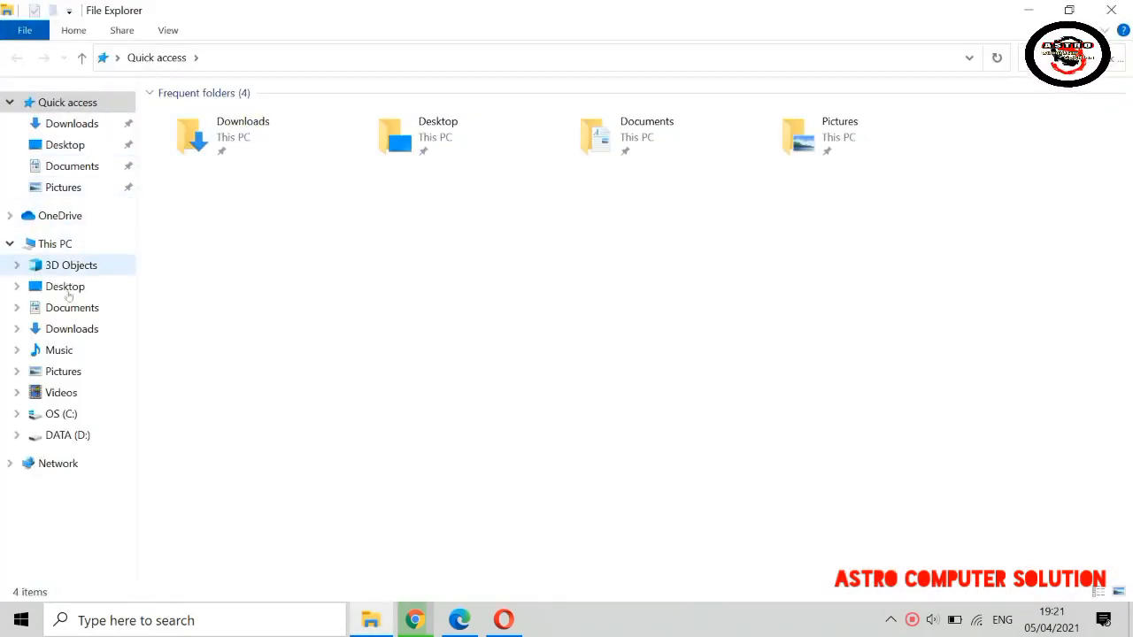
# - Restore the BACKUP1 registration file from the Music folder into the registry and confirm the import
pyautogui.click(59, 350)
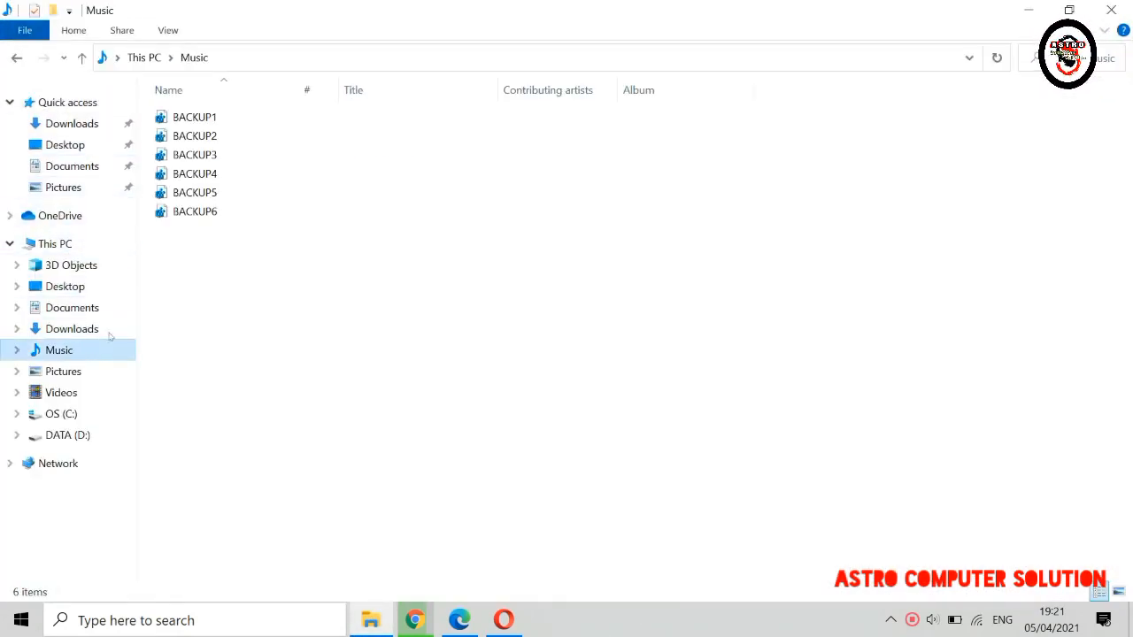
pyautogui.click(194, 122)
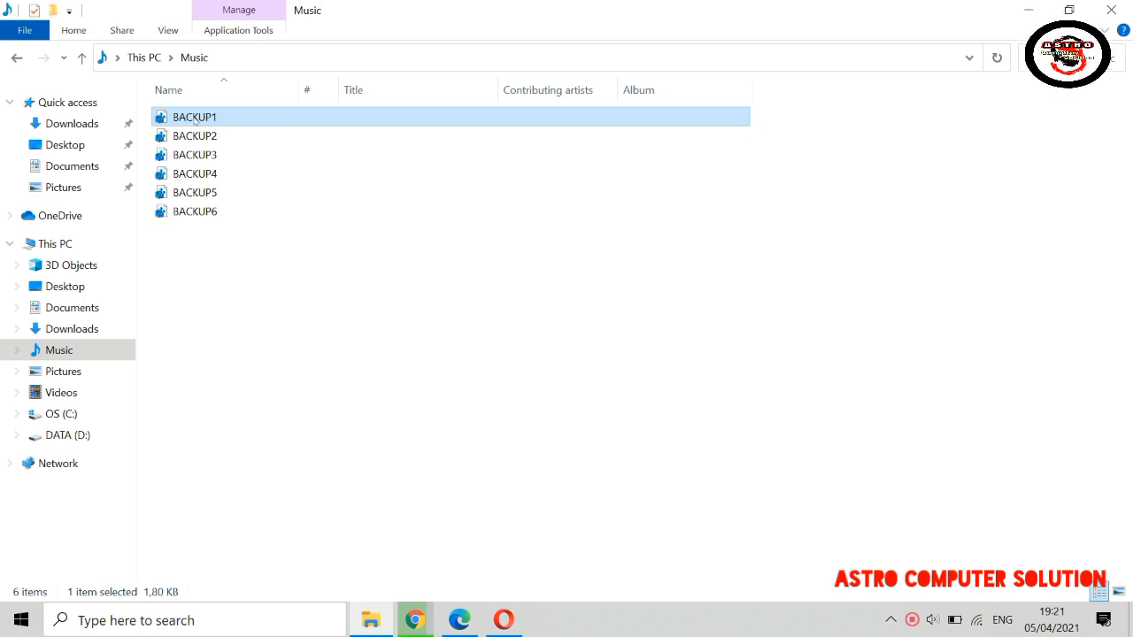
pyautogui.doubleClick(195, 120)
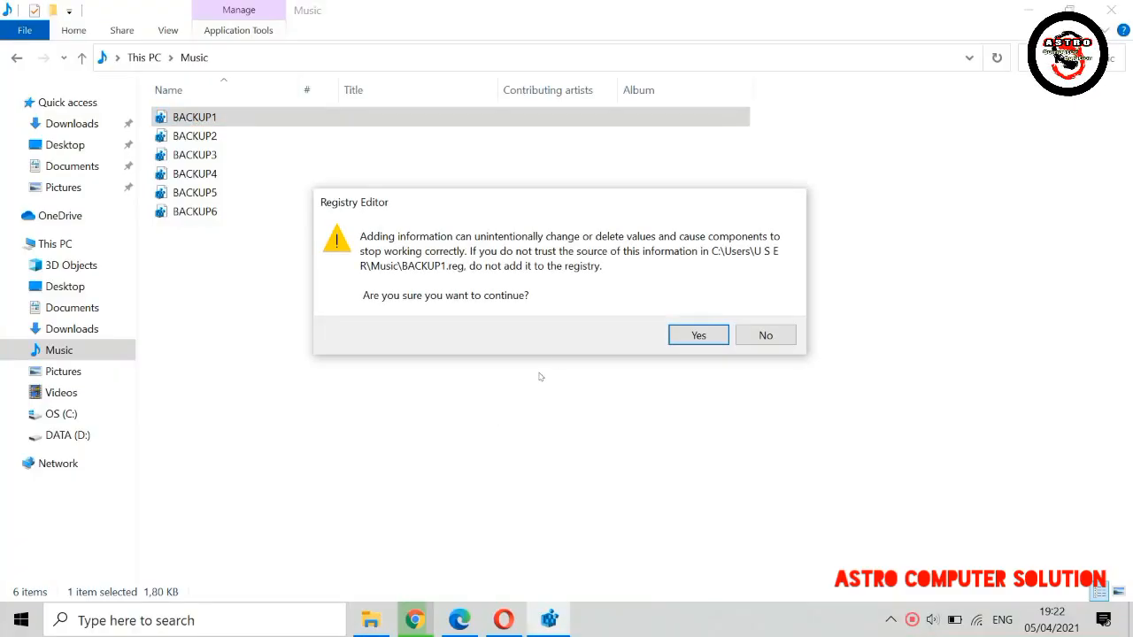
pyautogui.click(699, 335)
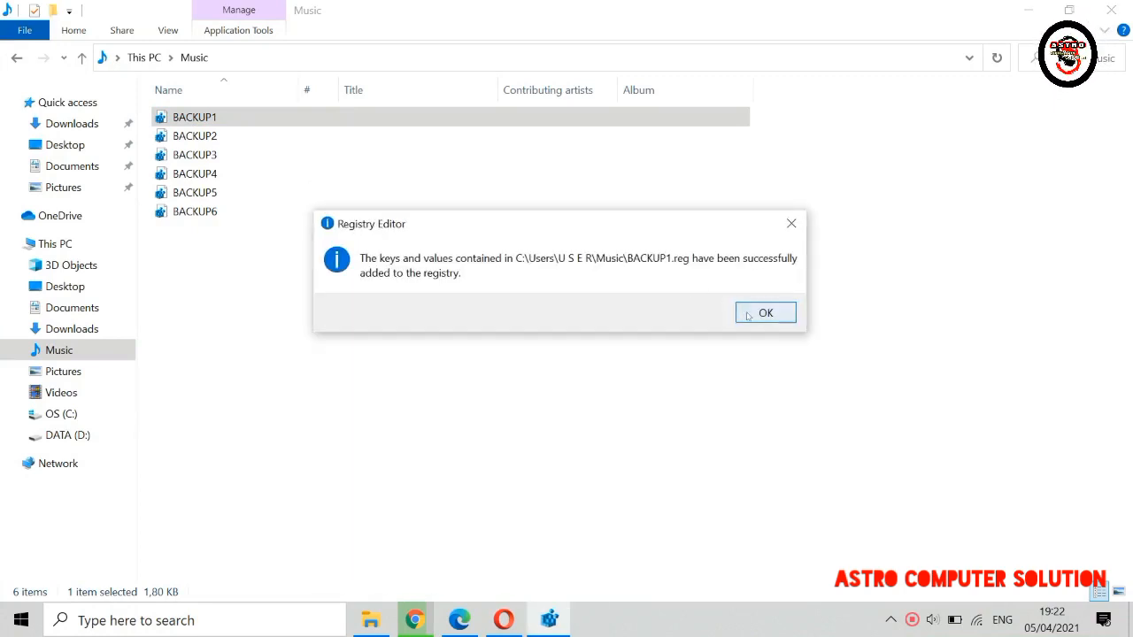
pyautogui.click(761, 313)
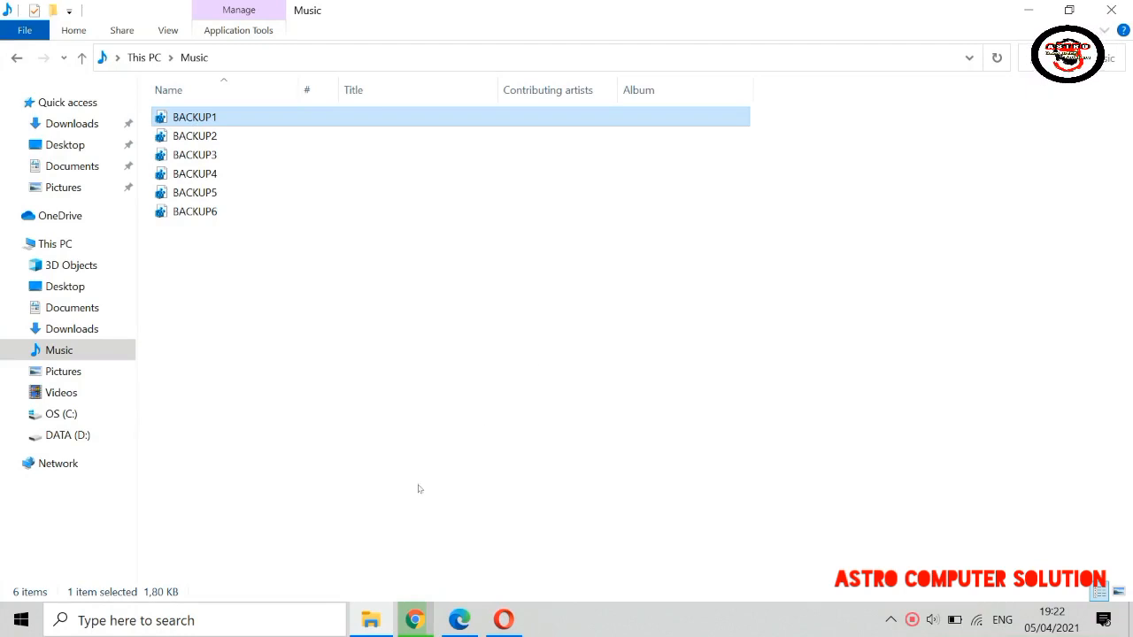
# - Open Control Panel's installed programs list to check for the Microsoft 365 - en-us entry
pyautogui.click(123, 620)
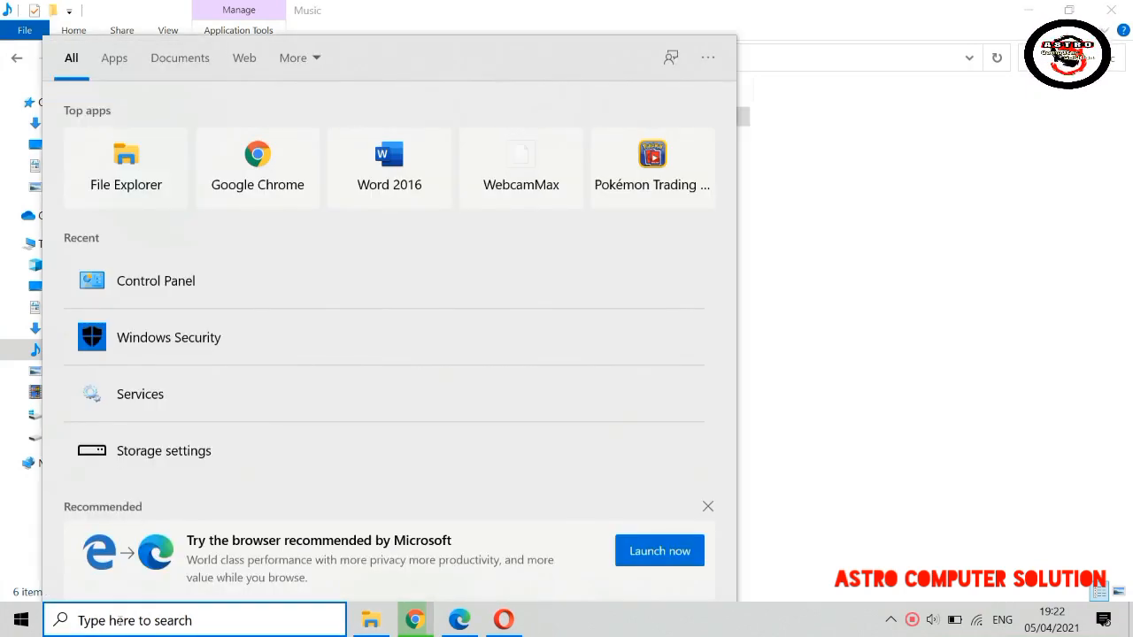
pyautogui.write('cONTROL')
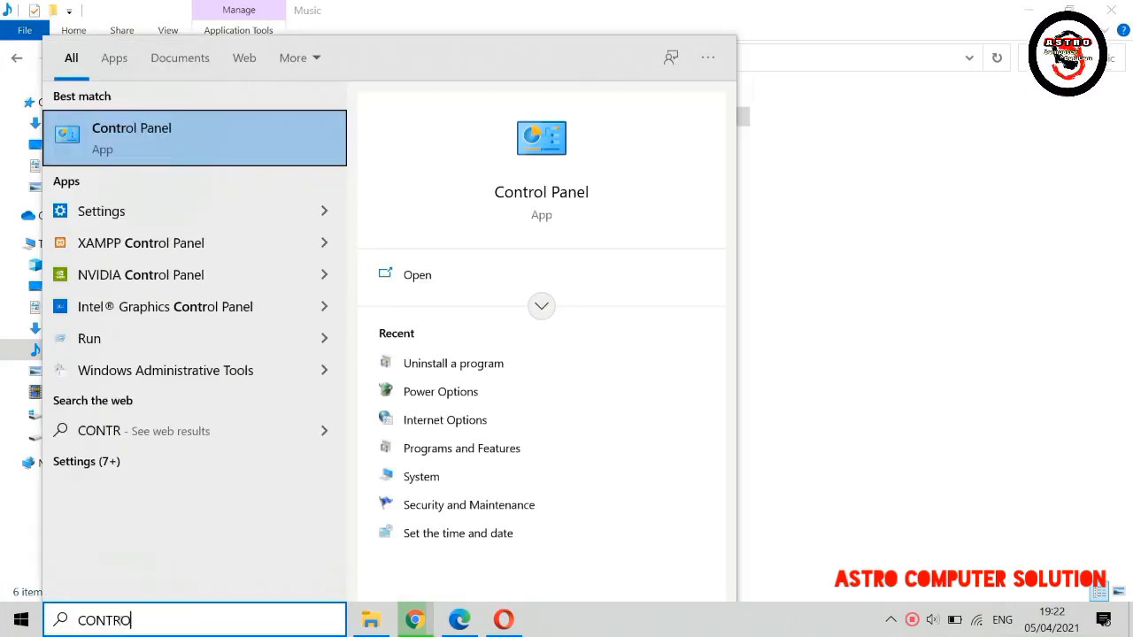
pyautogui.press('Return')
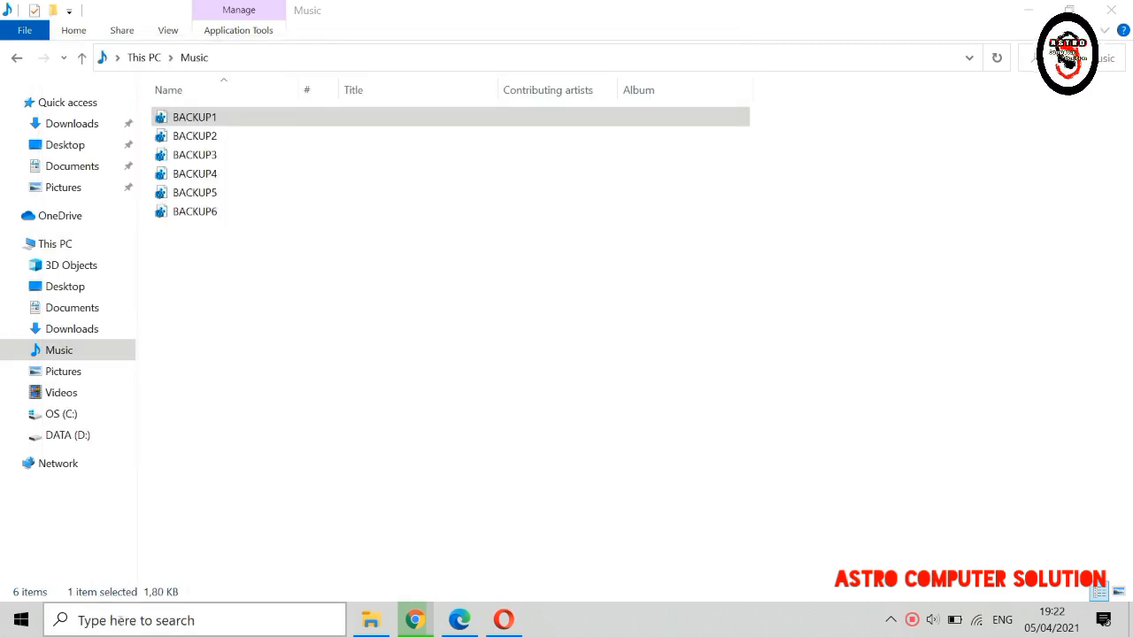
pyautogui.click(358, 352)
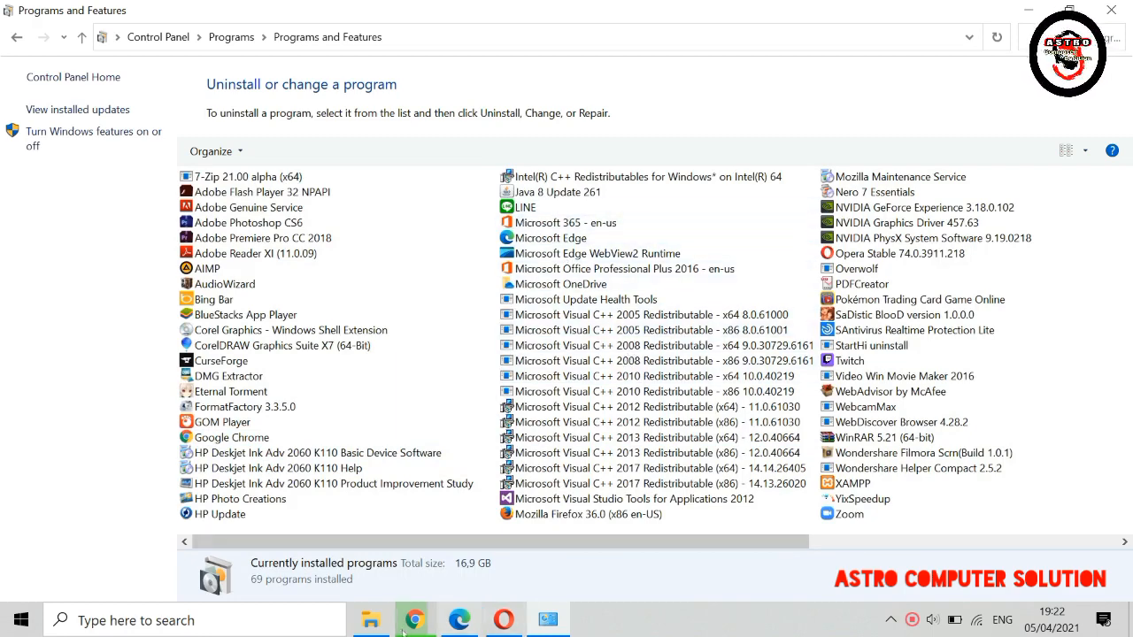
# - Review the backup files in the Music folder against the installed programs list, and close both windows
pyautogui.click(371, 619)
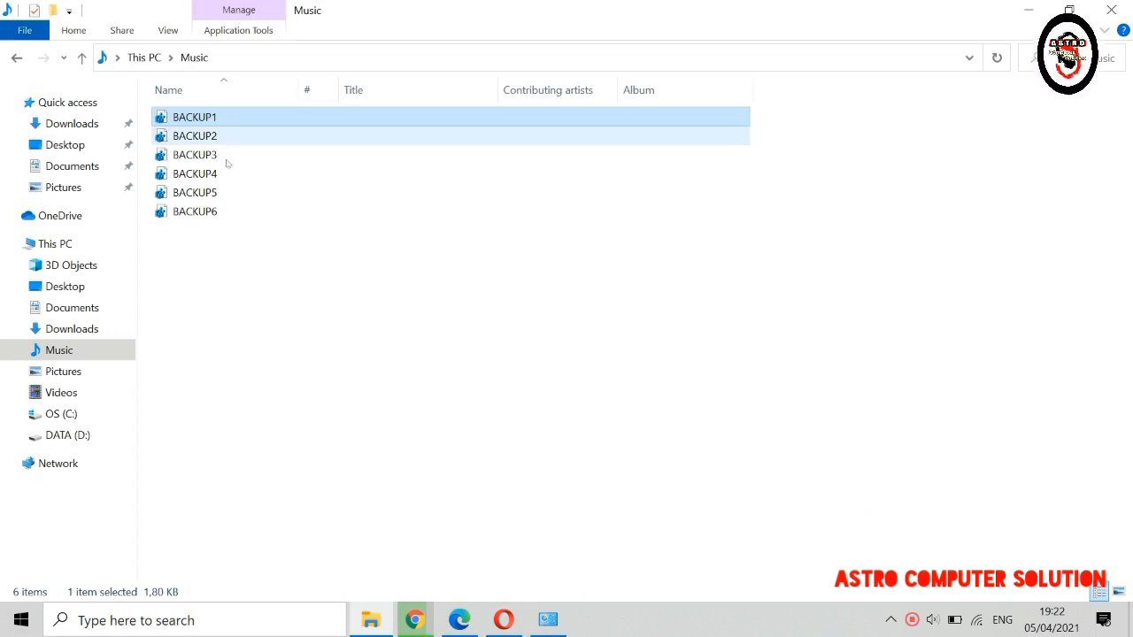
pyautogui.click(548, 620)
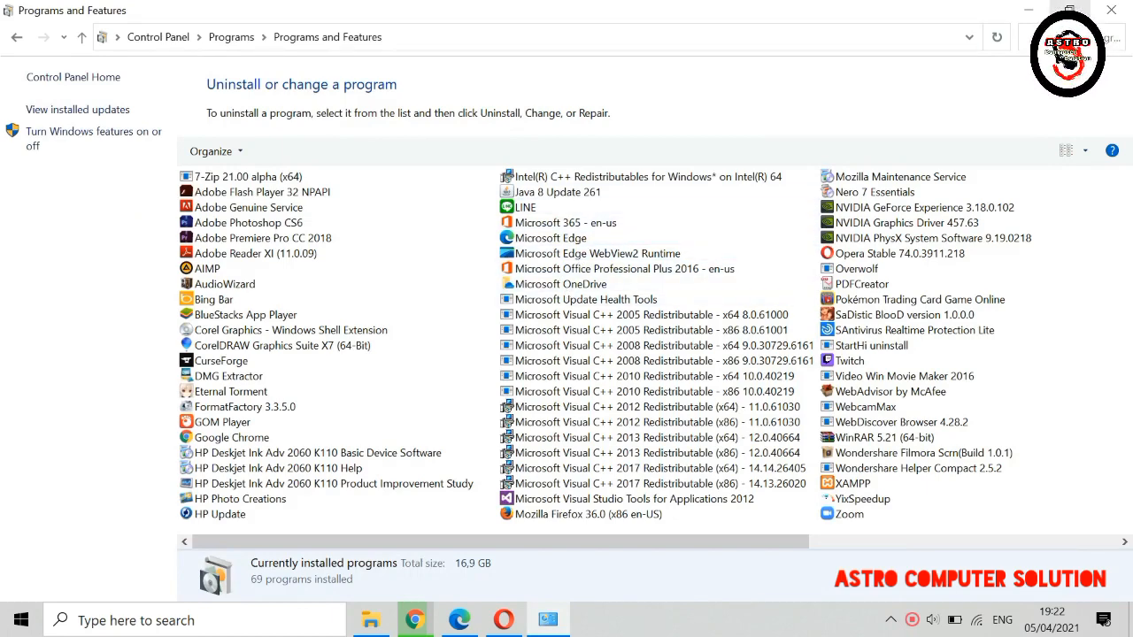
pyautogui.click(1110, 11)
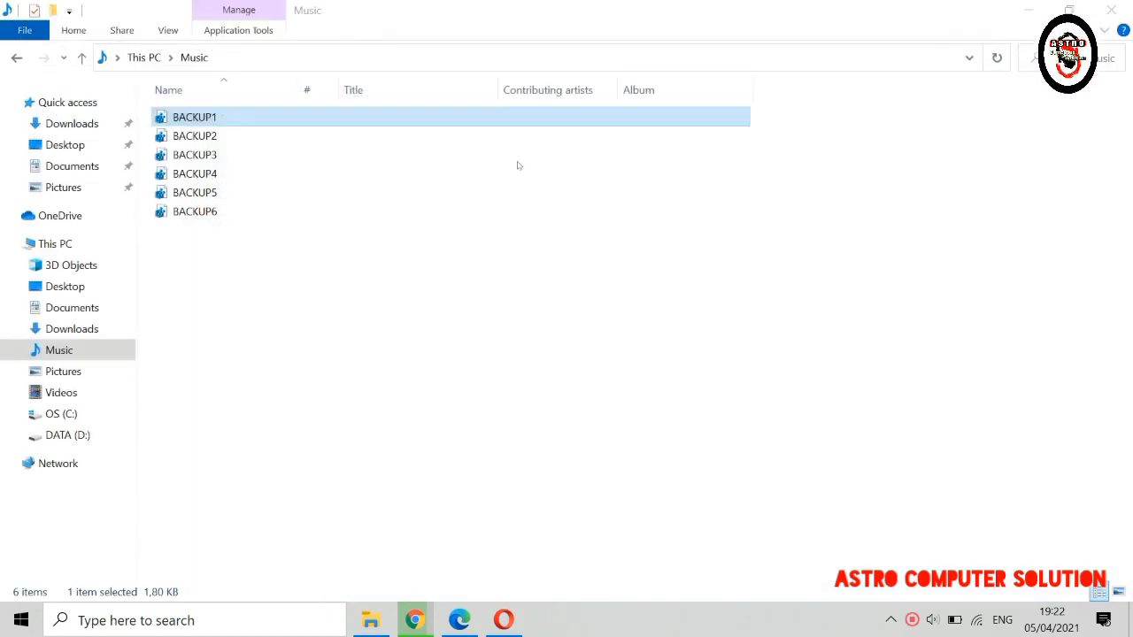
pyautogui.click(1111, 10)
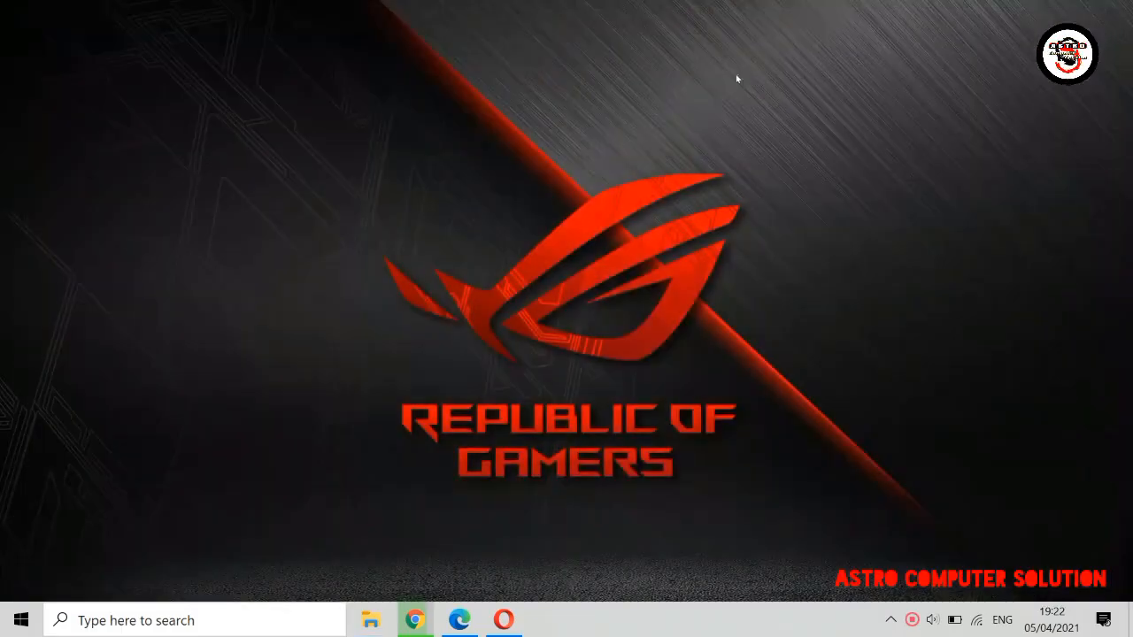
# - Refresh the desktop
pyautogui.rightClick(578, 157)
pyautogui.click(635, 208)
pyautogui.rightClick(634, 207)
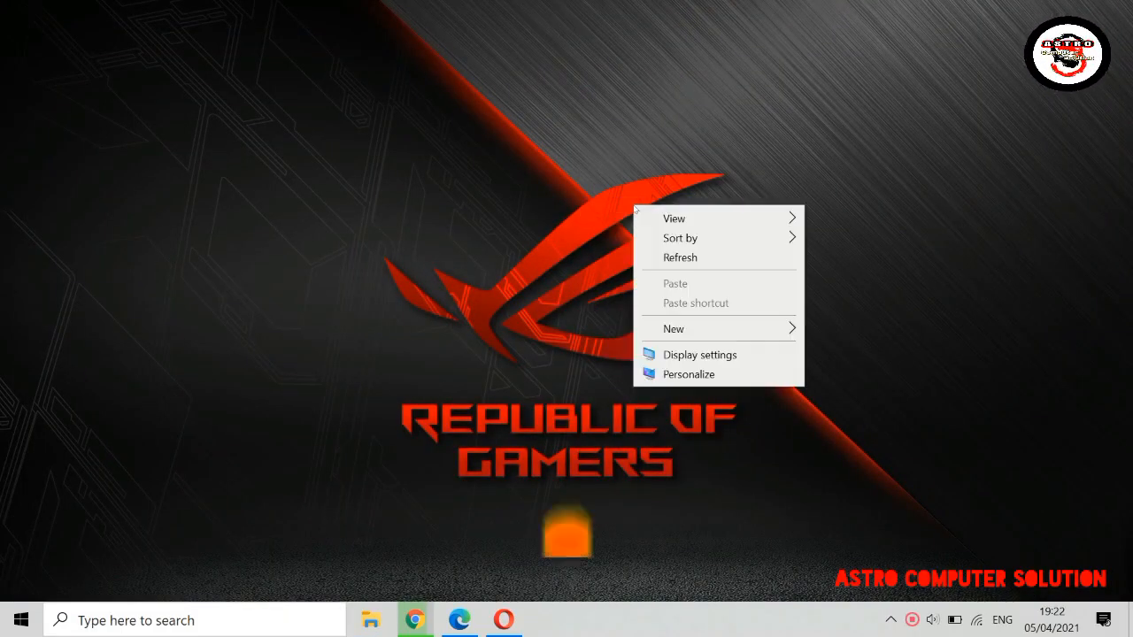
pyautogui.click(680, 257)
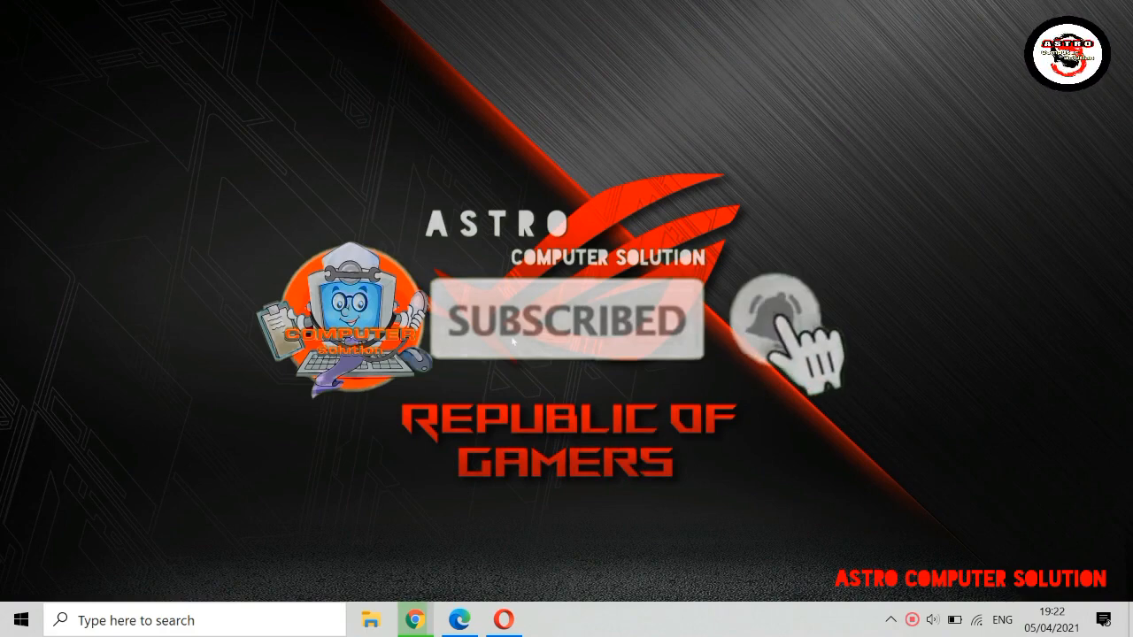